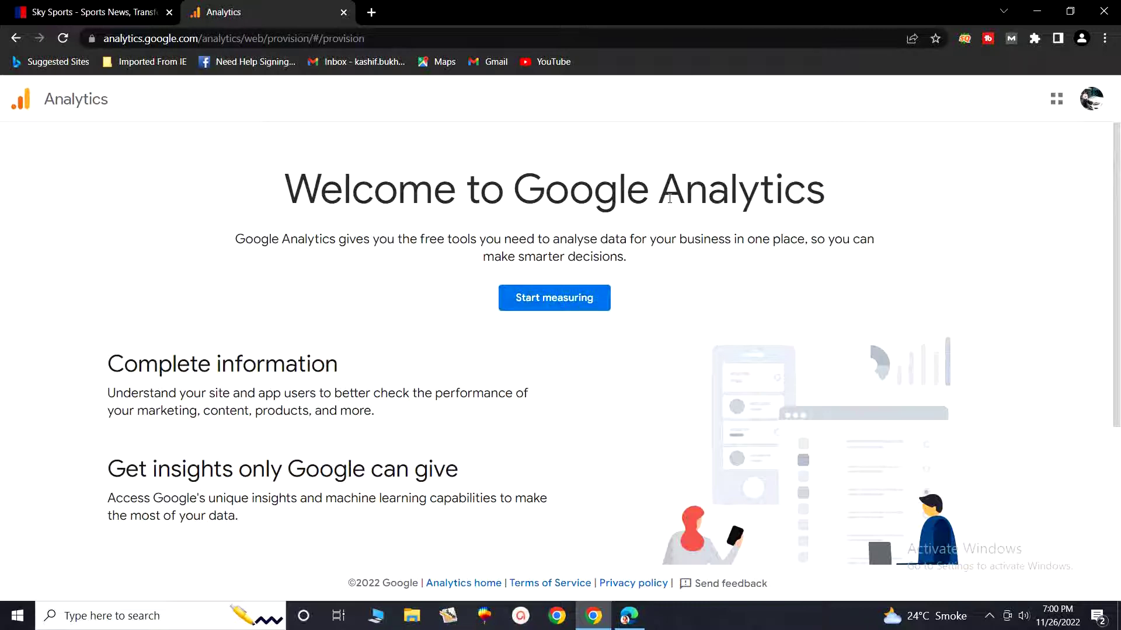
Start a new Analytics account with the owner's full name as account name and continue to the property setup
{"action": "left_click", "coordinate": [571, 310]}
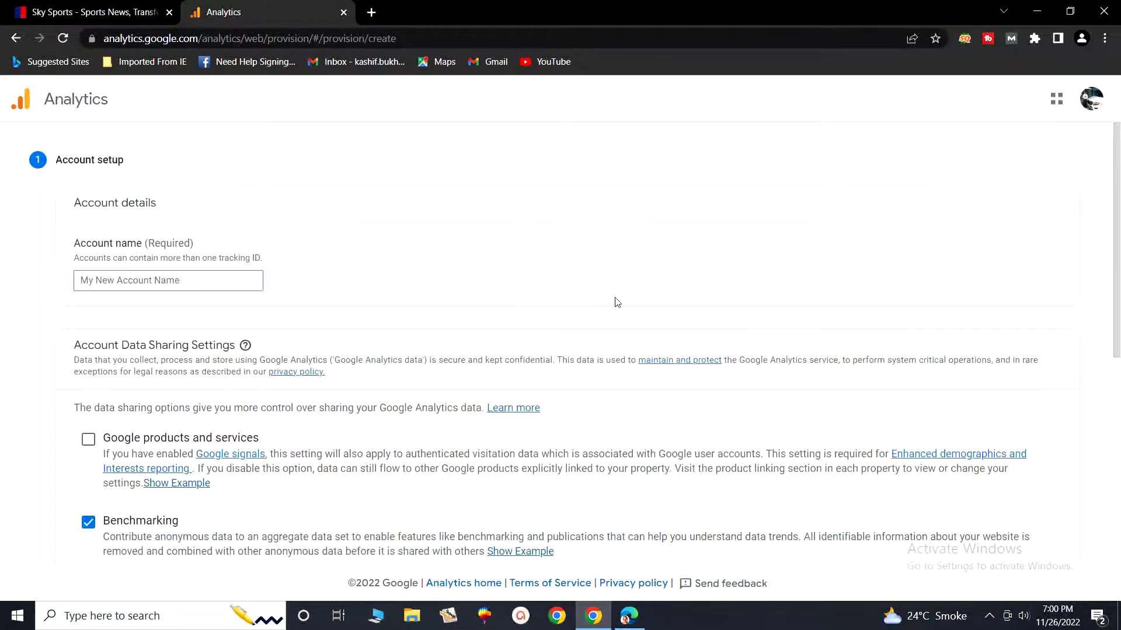
{"action": "left_click", "coordinate": [187, 280]}
{"action": "left_click", "coordinate": [186, 314]}
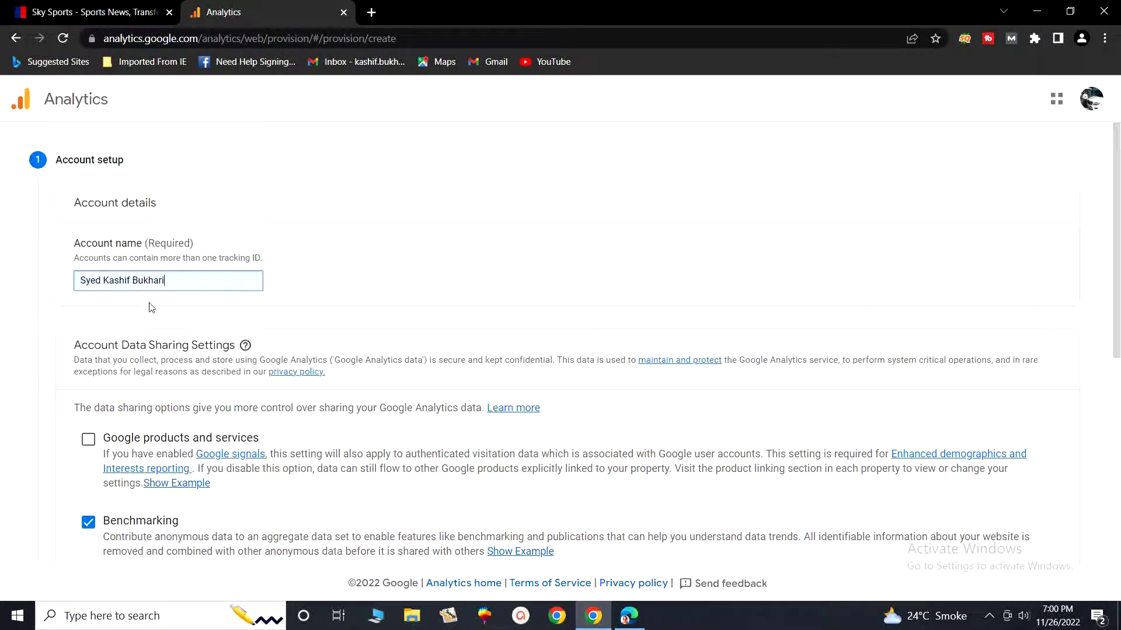
{"action": "scroll", "coordinate": [150, 307], "scroll_direction": "down", "scroll_amount": 4}
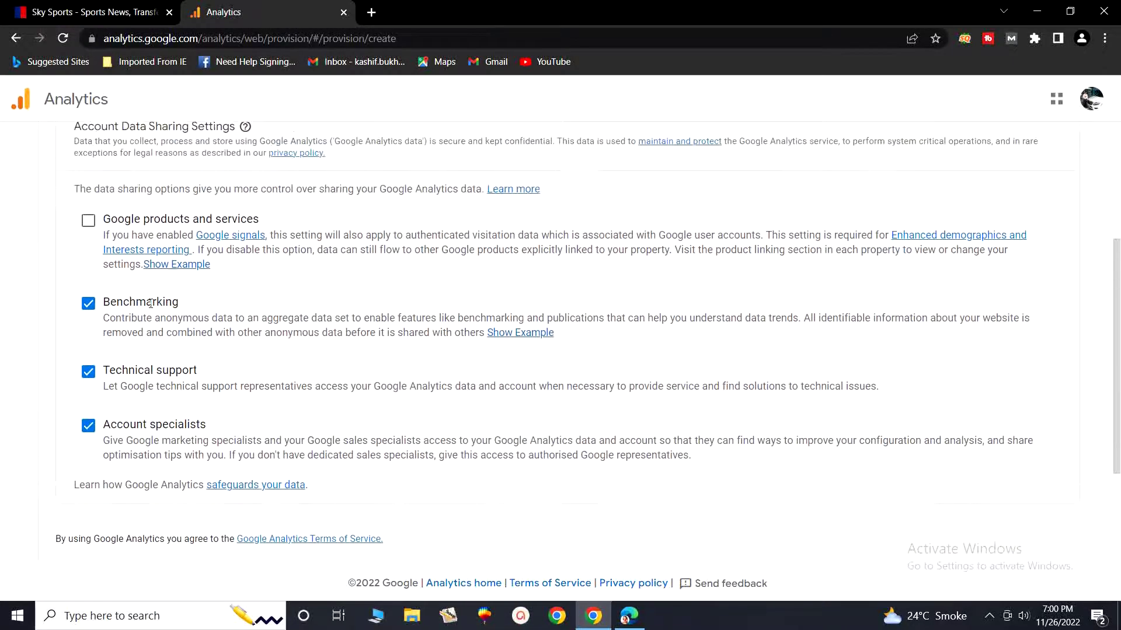
{"action": "scroll", "coordinate": [151, 304], "scroll_direction": "up", "scroll_amount": 1}
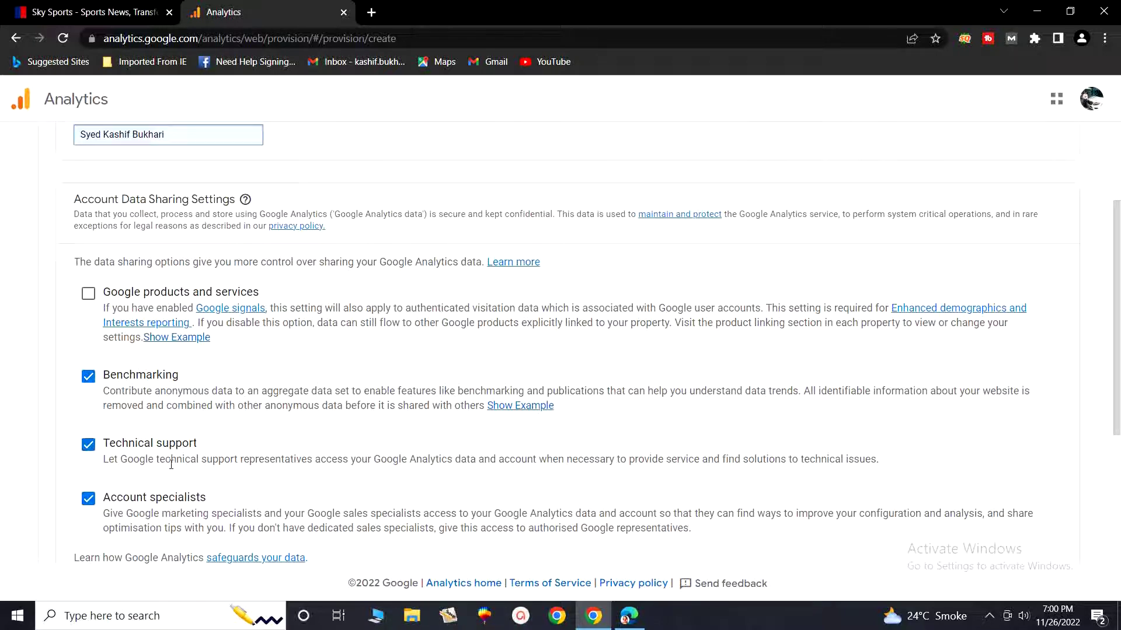
{"action": "scroll", "coordinate": [171, 464], "scroll_direction": "down", "scroll_amount": 3}
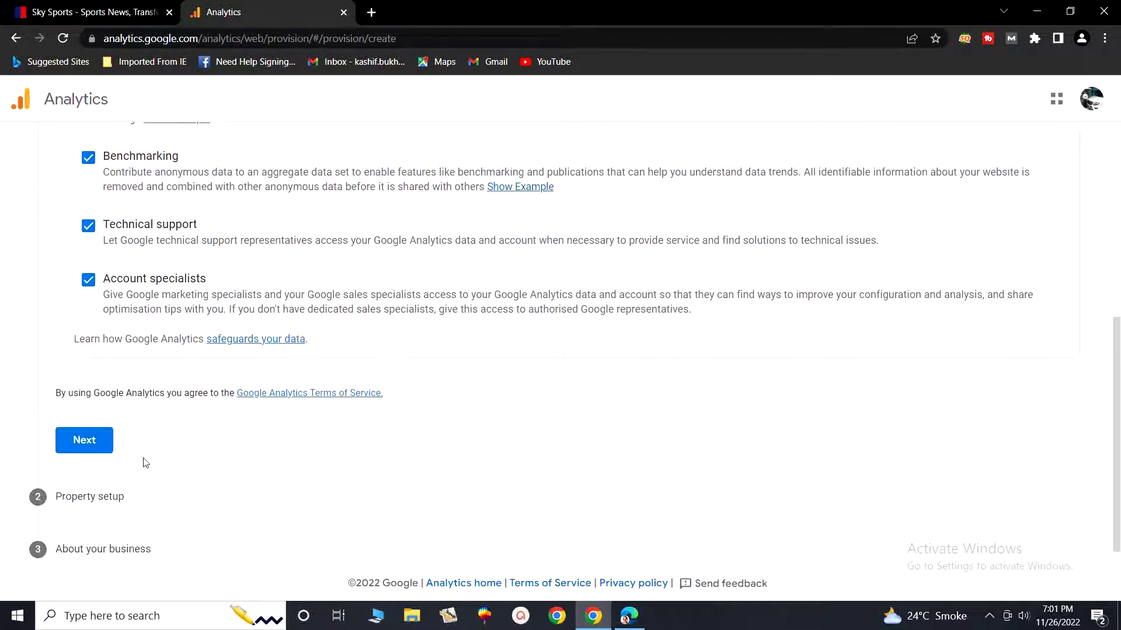
{"action": "left_click", "coordinate": [100, 448]}
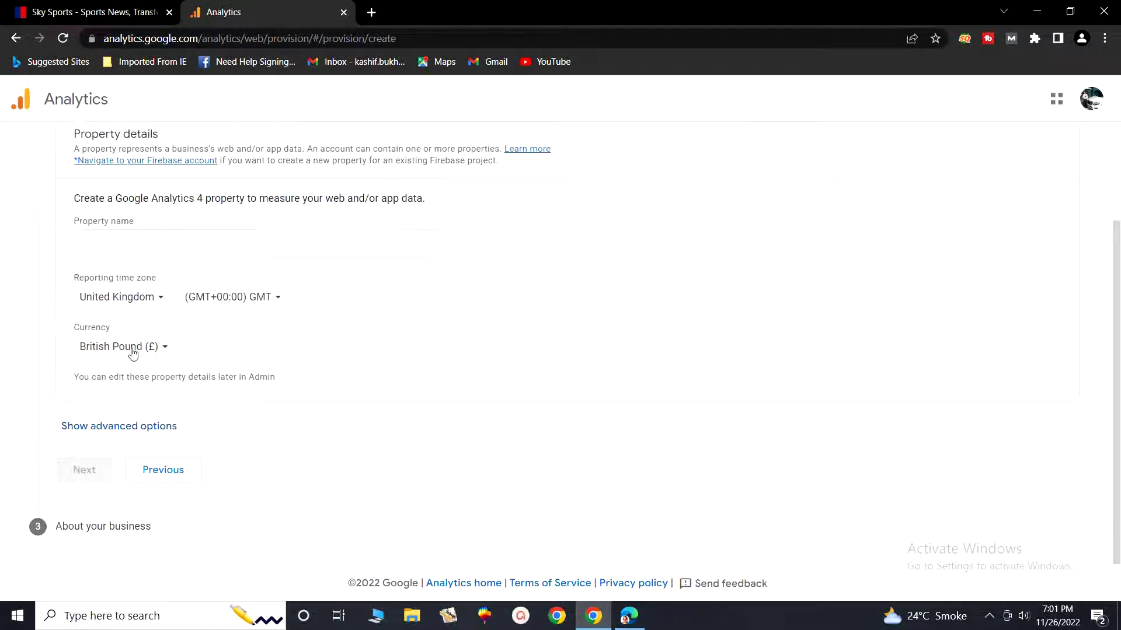
{"action": "left_click", "coordinate": [111, 239]}
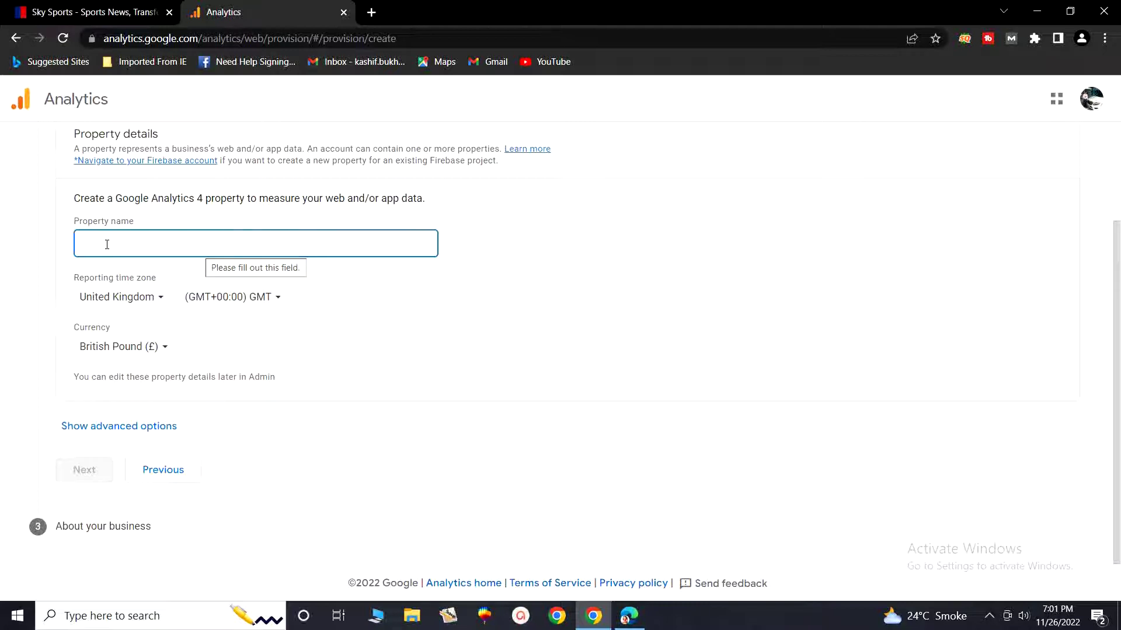
{"action": "left_click", "coordinate": [73, 6]}
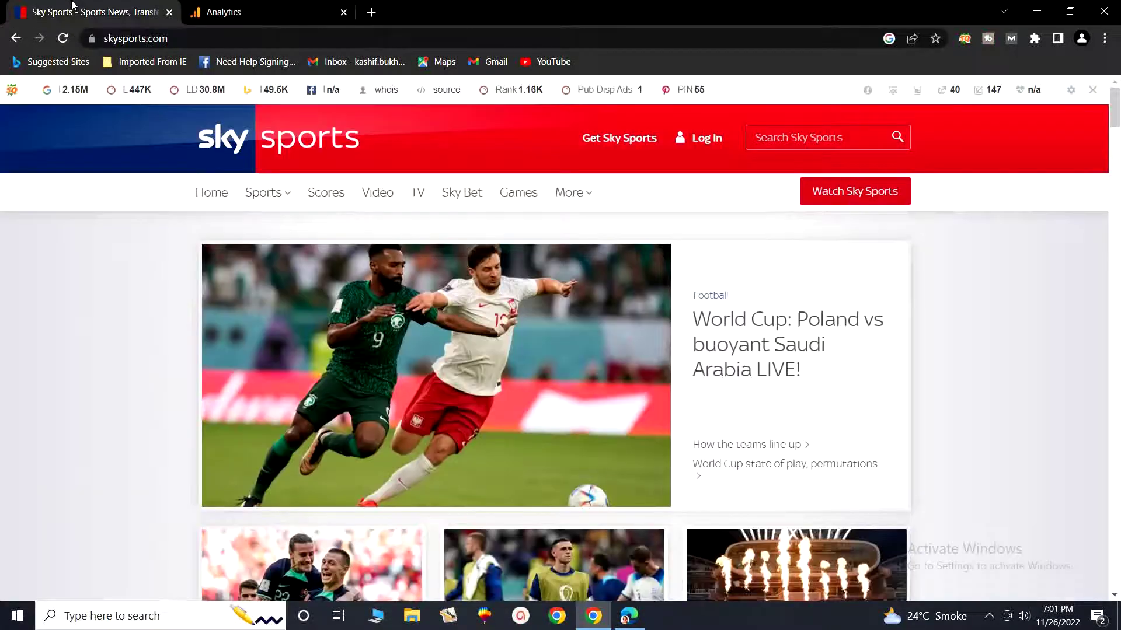
{"action": "left_click", "coordinate": [178, 39]}
{"action": "key", "text": "ctrl+c"}
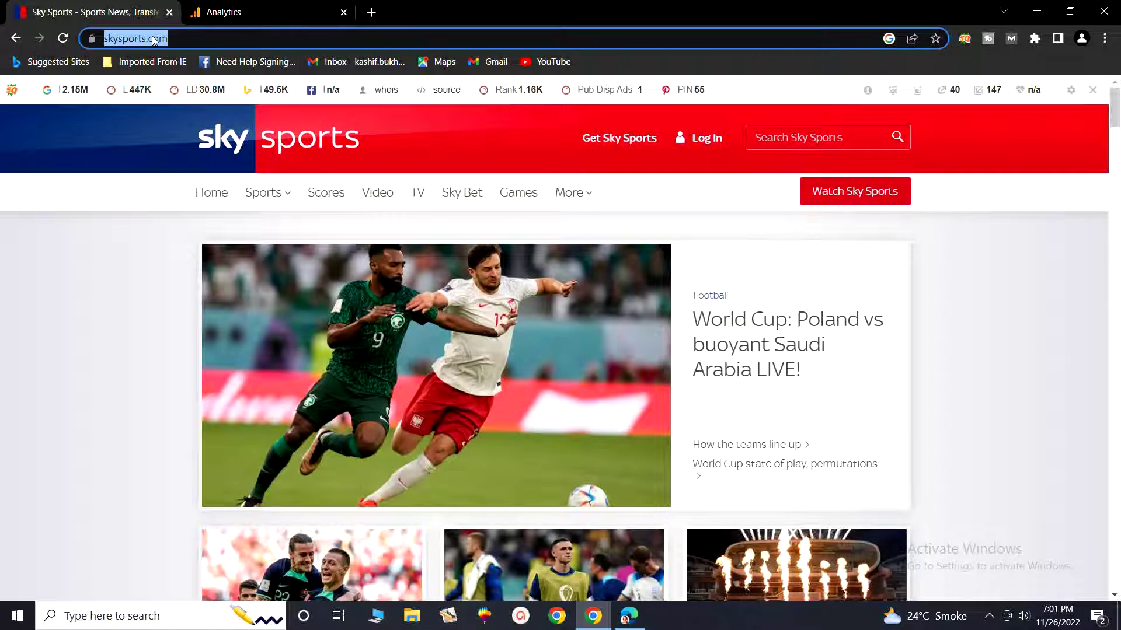
{"action": "left_click", "coordinate": [222, 12]}
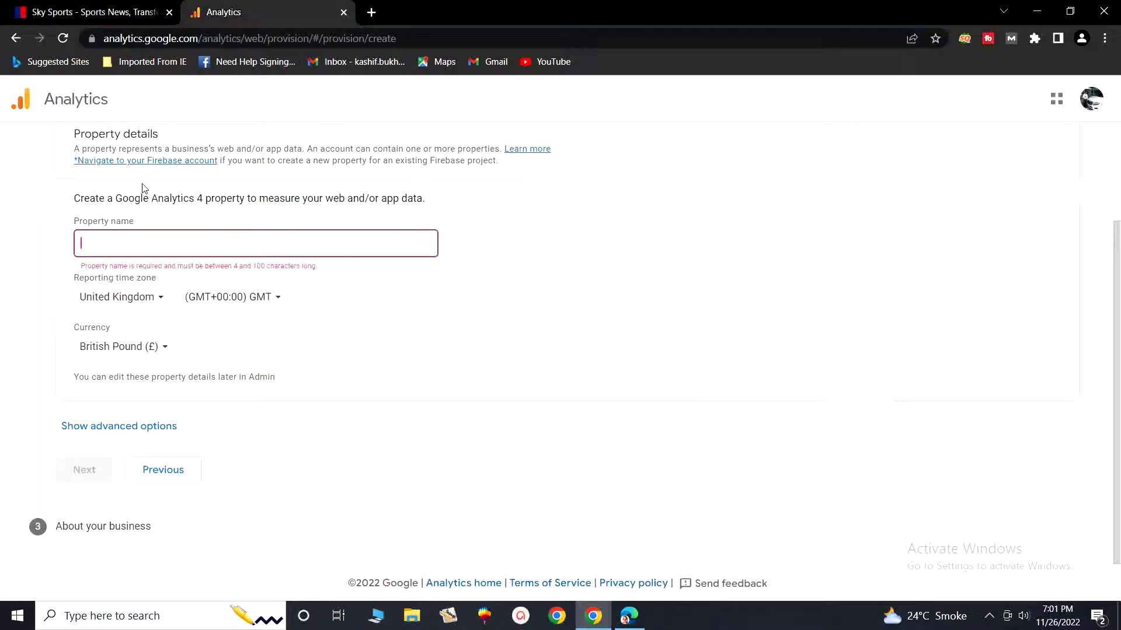
{"action": "key", "text": "ctrl+v"}
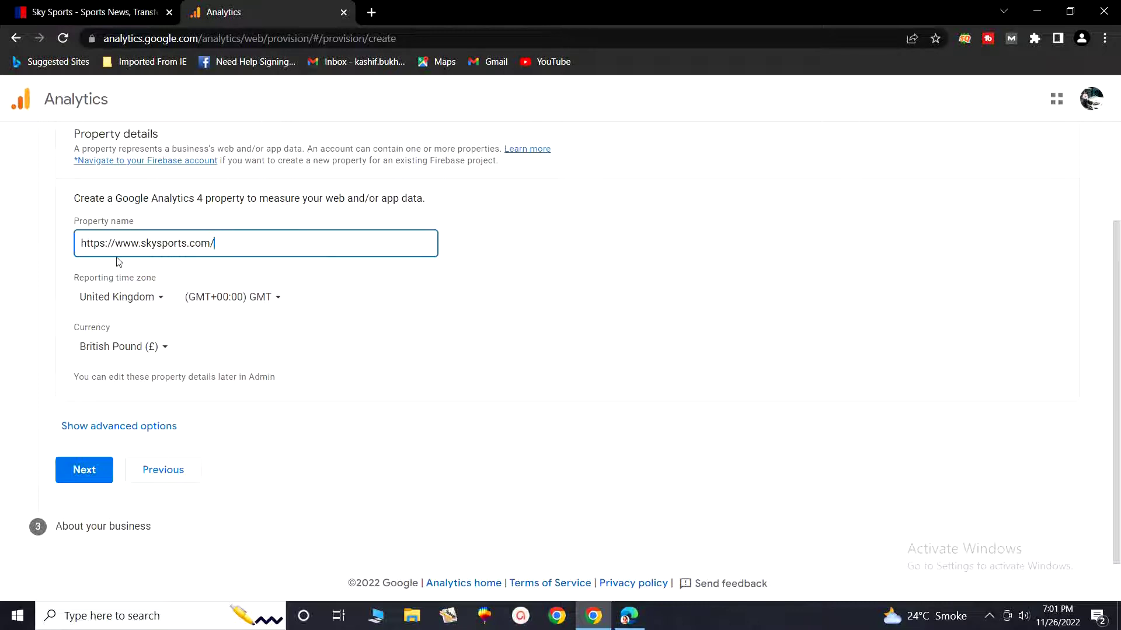
Set the property's reporting time zone to Pakistan and its currency to Pakistani Rupee (Rs)
{"action": "left_click", "coordinate": [161, 303]}
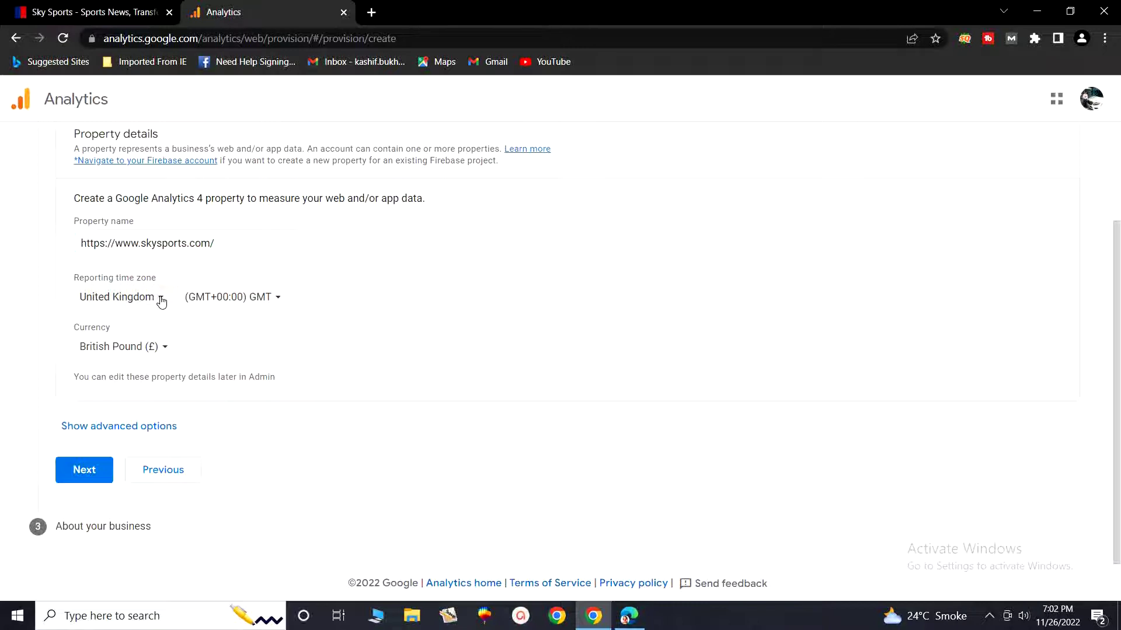
{"action": "type", "text": "p"}
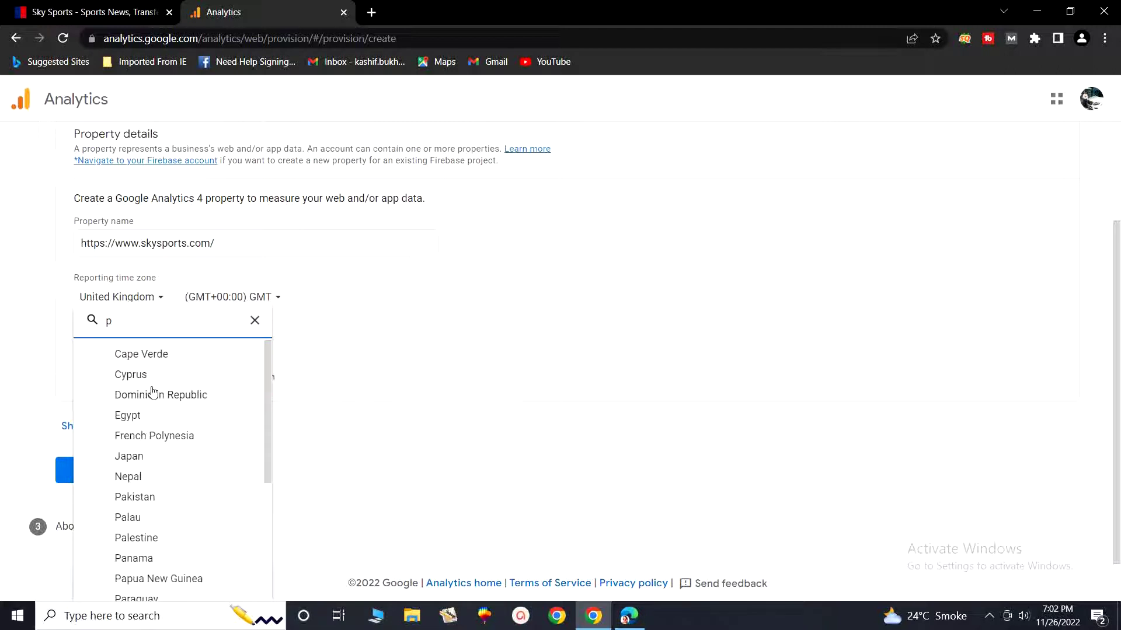
{"action": "left_click", "coordinate": [138, 497]}
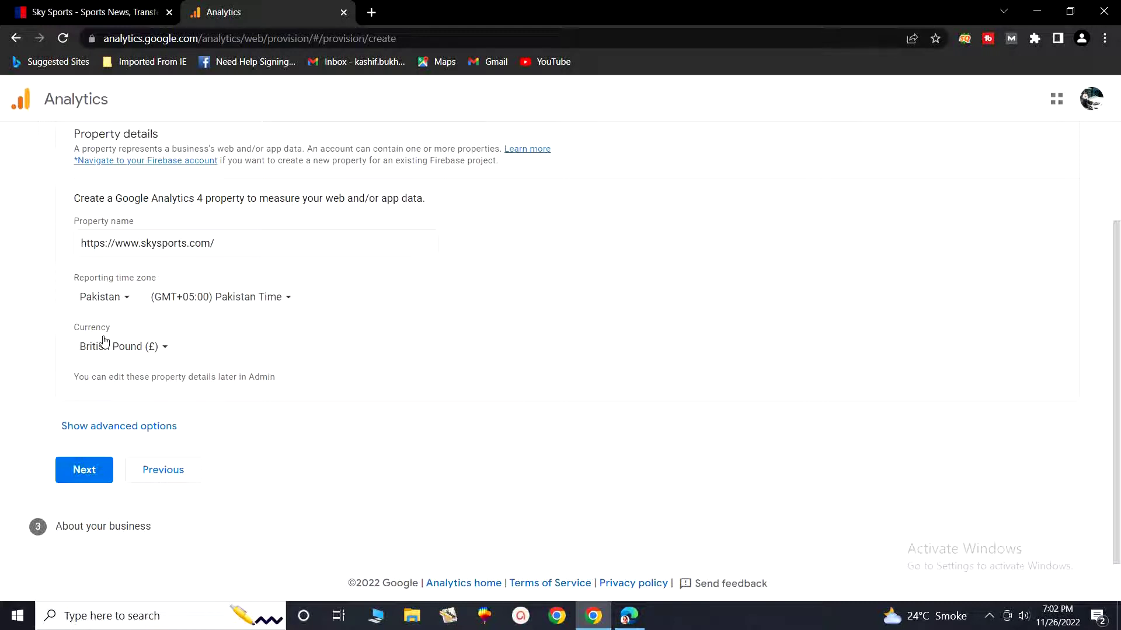
{"action": "left_click", "coordinate": [167, 349]}
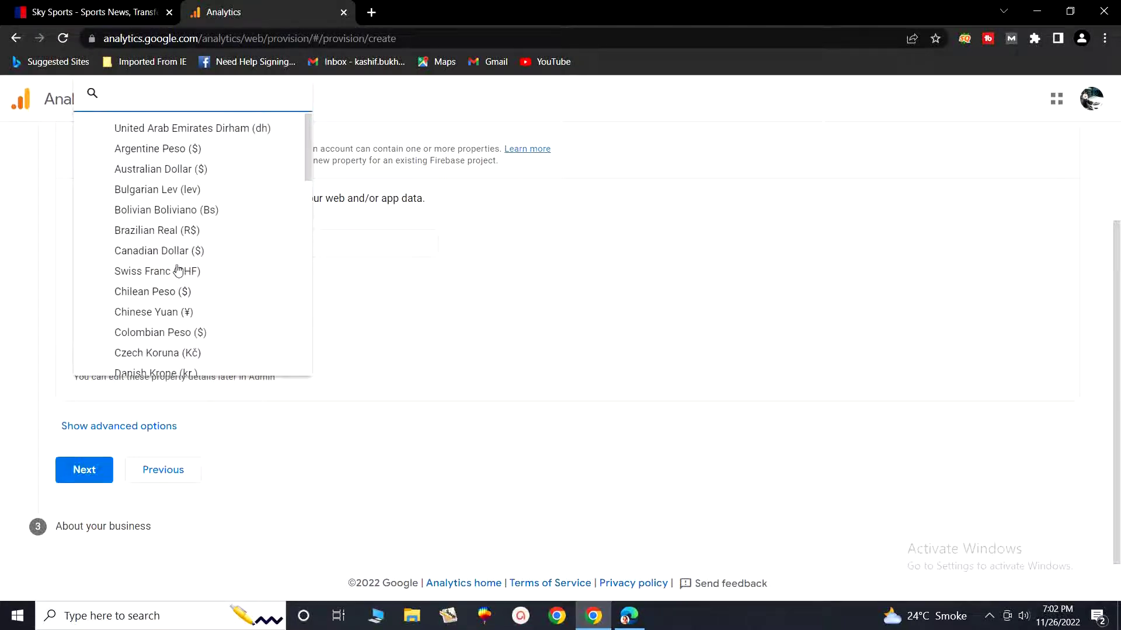
{"action": "type", "text": "ru"}
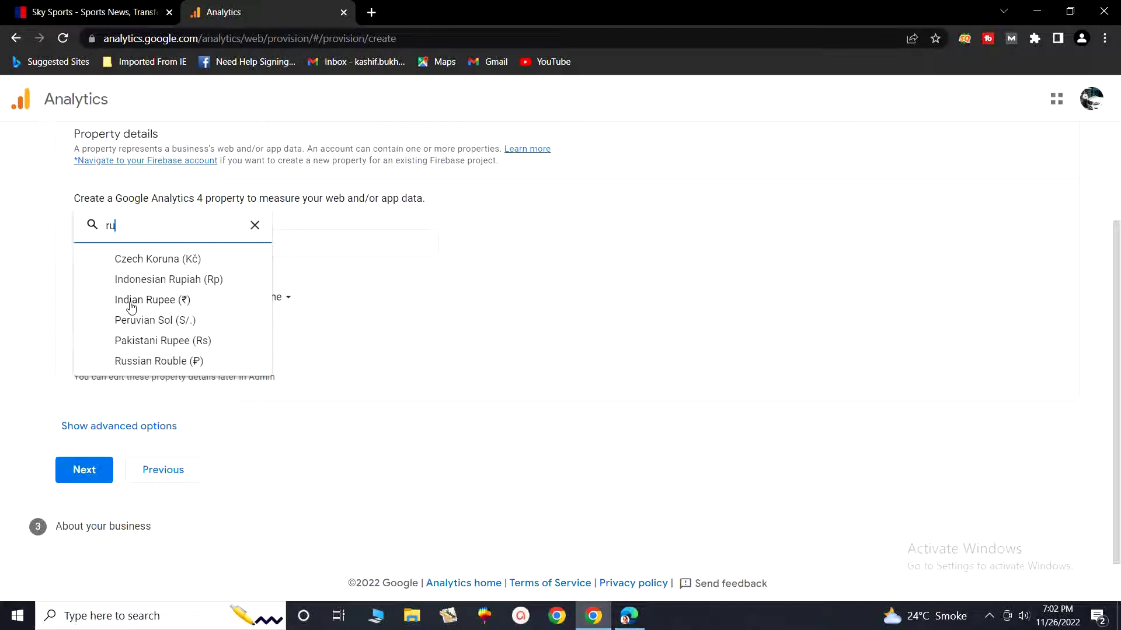
{"action": "left_click", "coordinate": [181, 346]}
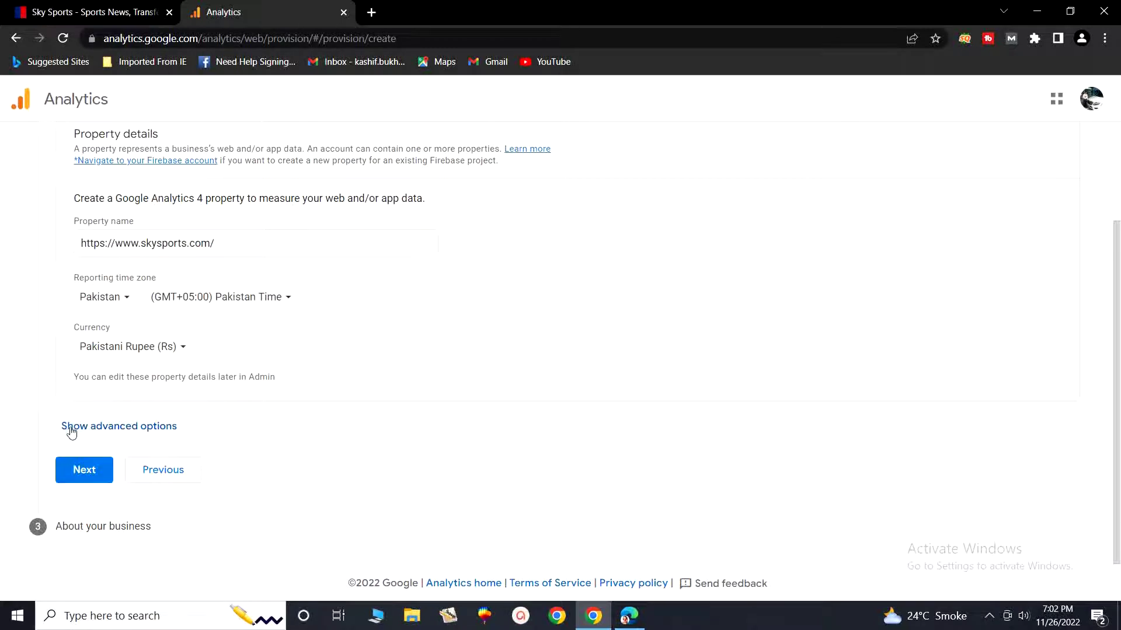
Show the advanced property options and enable creating a Universal Analytics property
{"action": "left_click", "coordinate": [116, 428]}
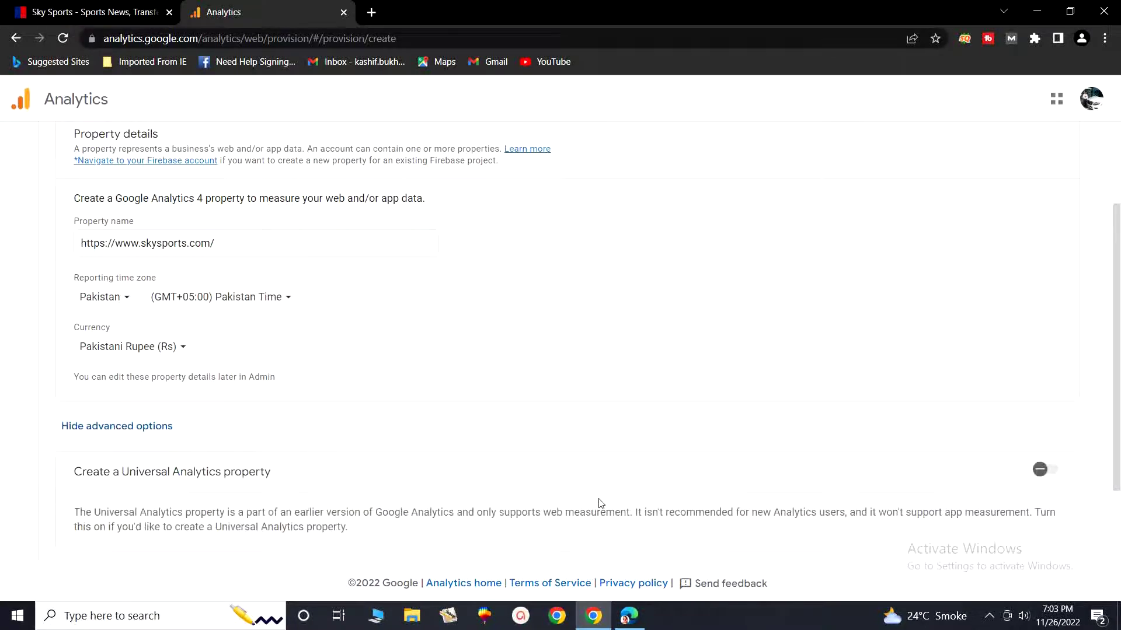
{"action": "scroll", "coordinate": [601, 502], "scroll_direction": "down", "scroll_amount": 1}
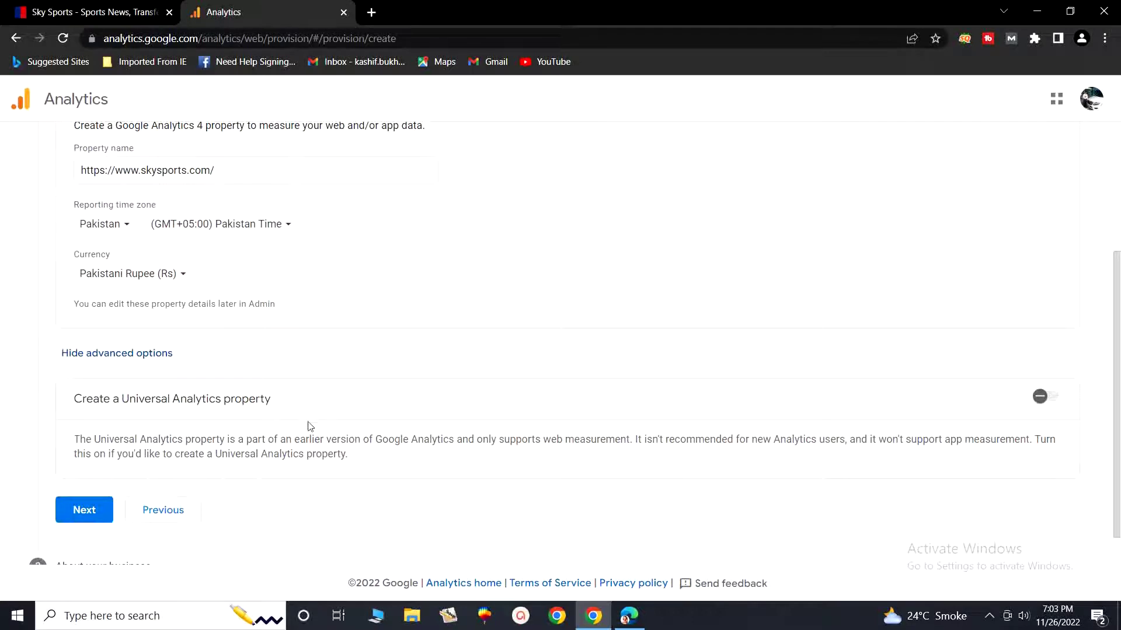
{"action": "left_click", "coordinate": [1040, 399]}
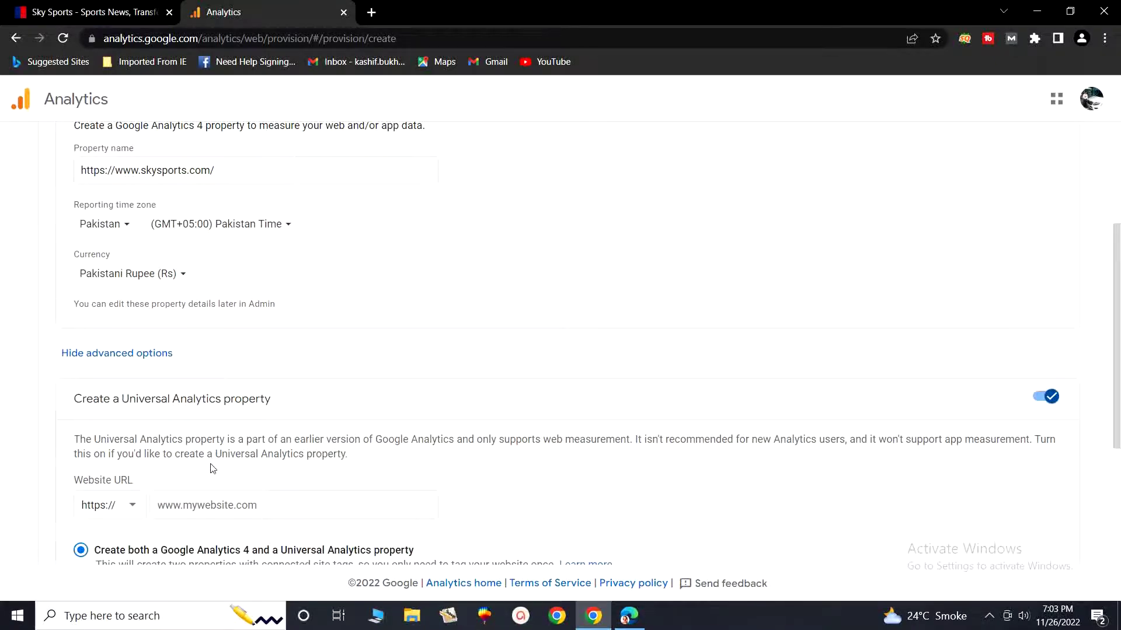
{"action": "scroll", "coordinate": [213, 468], "scroll_direction": "down", "scroll_amount": 1}
{"action": "left_click", "coordinate": [237, 439]}
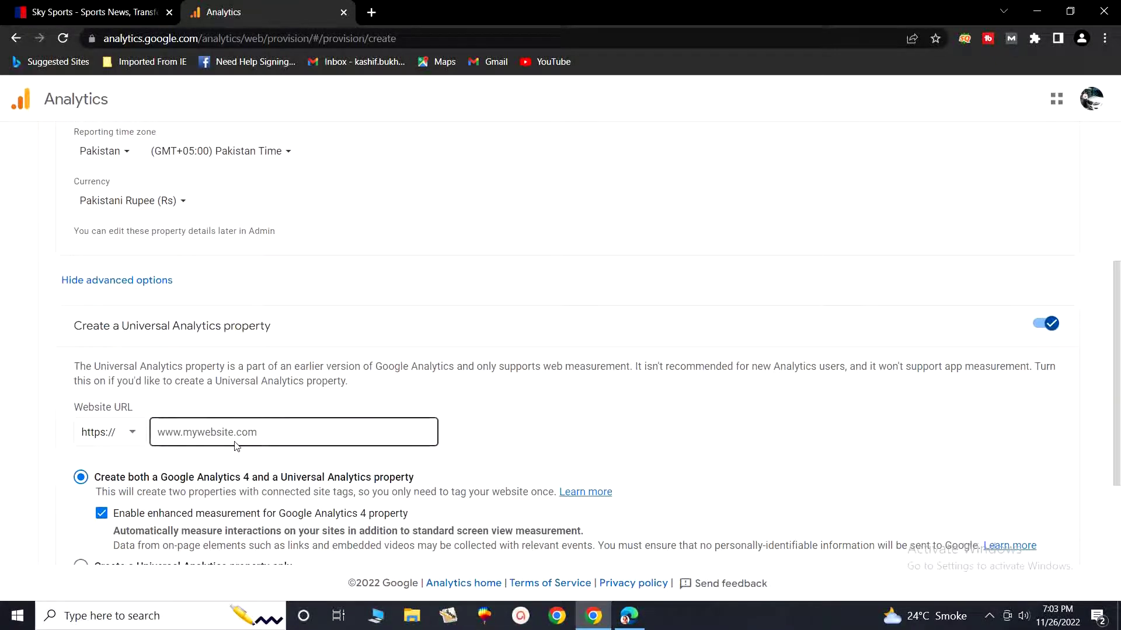
{"action": "left_click", "coordinate": [223, 436]}
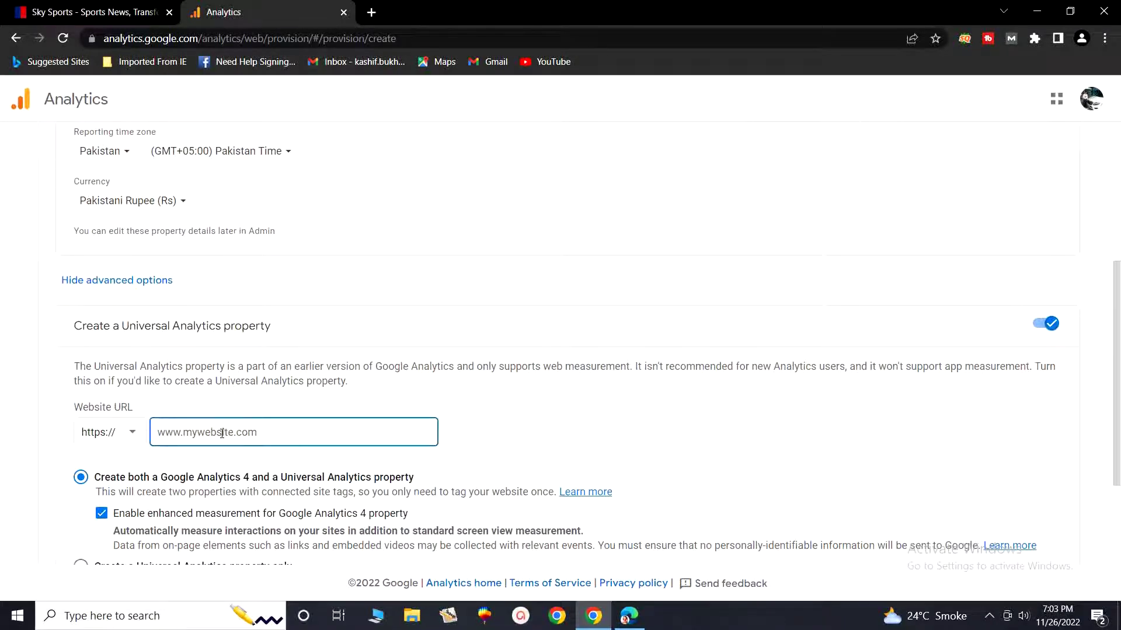
{"action": "key", "text": "ctrl+v"}
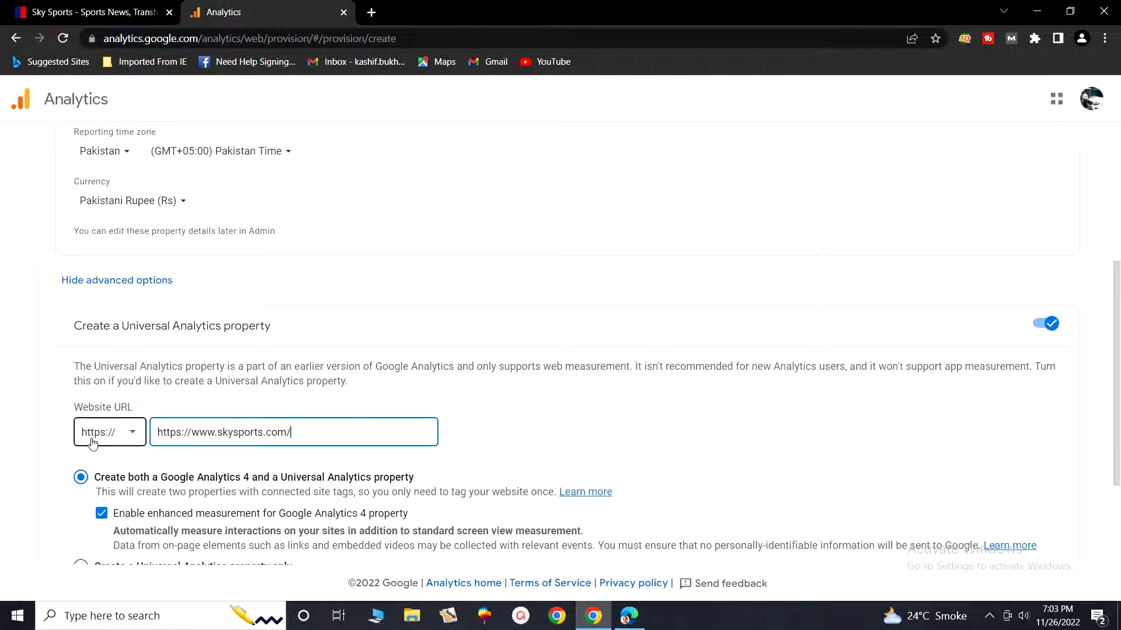
{"action": "left_click", "coordinate": [191, 432]}
{"action": "key", "text": "BackSpace"}
{"action": "key", "text": "BackSpace"}
{"action": "key", "text": "BackSpace"}
{"action": "key", "text": "BackSpace"}
{"action": "key", "text": "BackSpace"}
{"action": "key", "text": "BackSpace"}
{"action": "key", "text": "BackSpace"}
{"action": "key", "text": "BackSpace"}
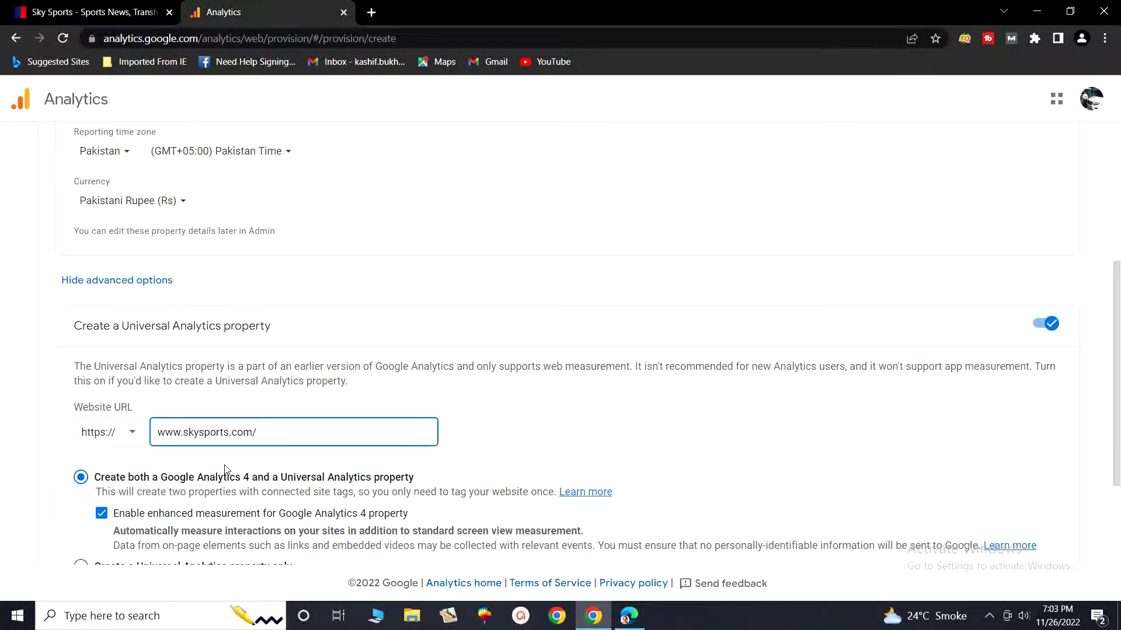
{"action": "scroll", "coordinate": [224, 470], "scroll_direction": "down", "scroll_amount": 3}
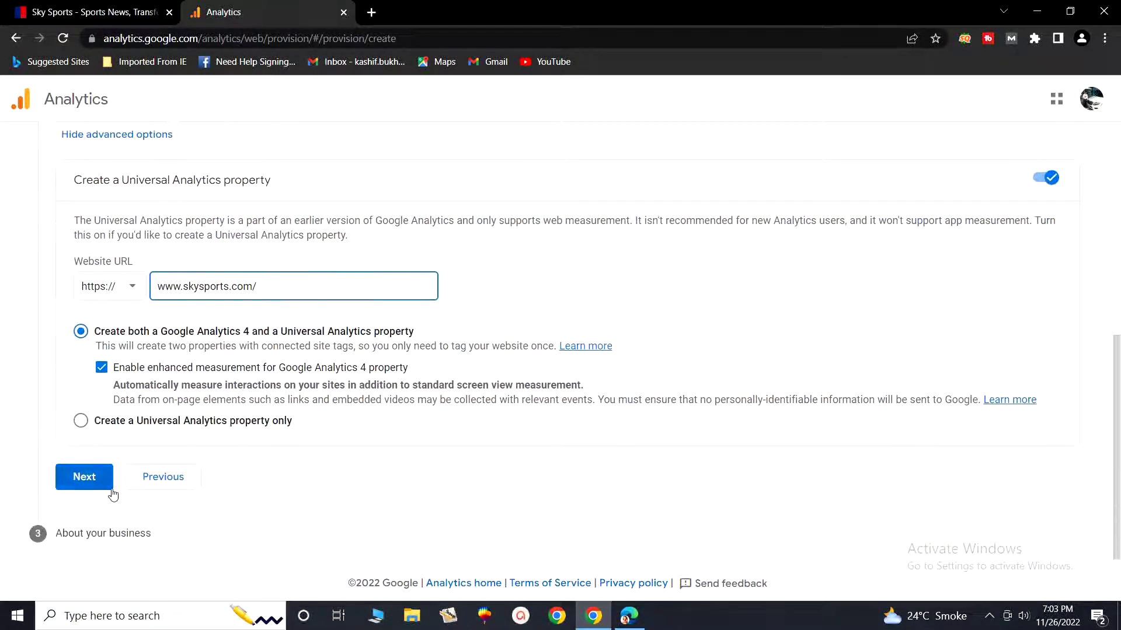
{"action": "left_click", "coordinate": [85, 477]}
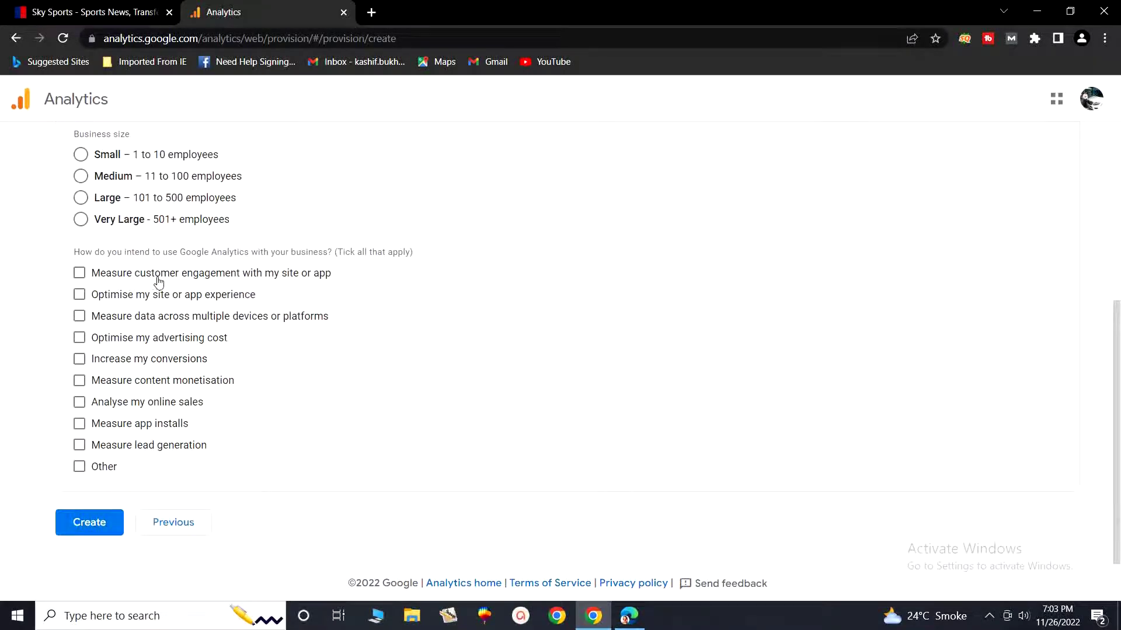
Choose Sports as the industry category in the business information
{"action": "scroll", "coordinate": [161, 284], "scroll_direction": "up", "scroll_amount": 4}
{"action": "scroll", "coordinate": [161, 284], "scroll_direction": "up", "scroll_amount": 2}
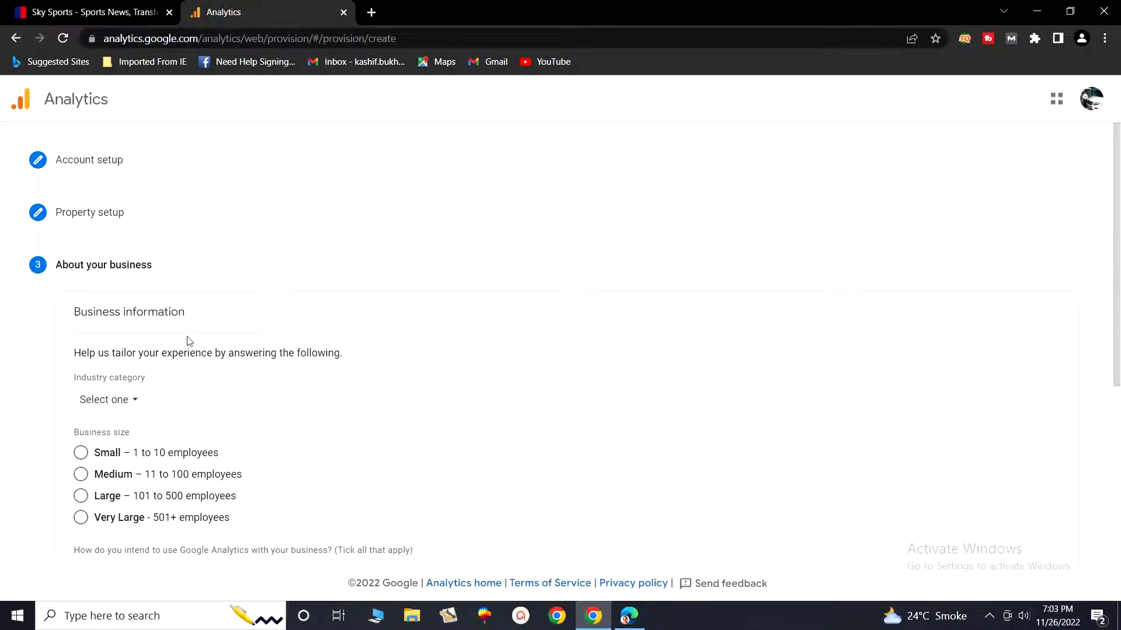
{"action": "scroll", "coordinate": [189, 349], "scroll_direction": "down", "scroll_amount": 1}
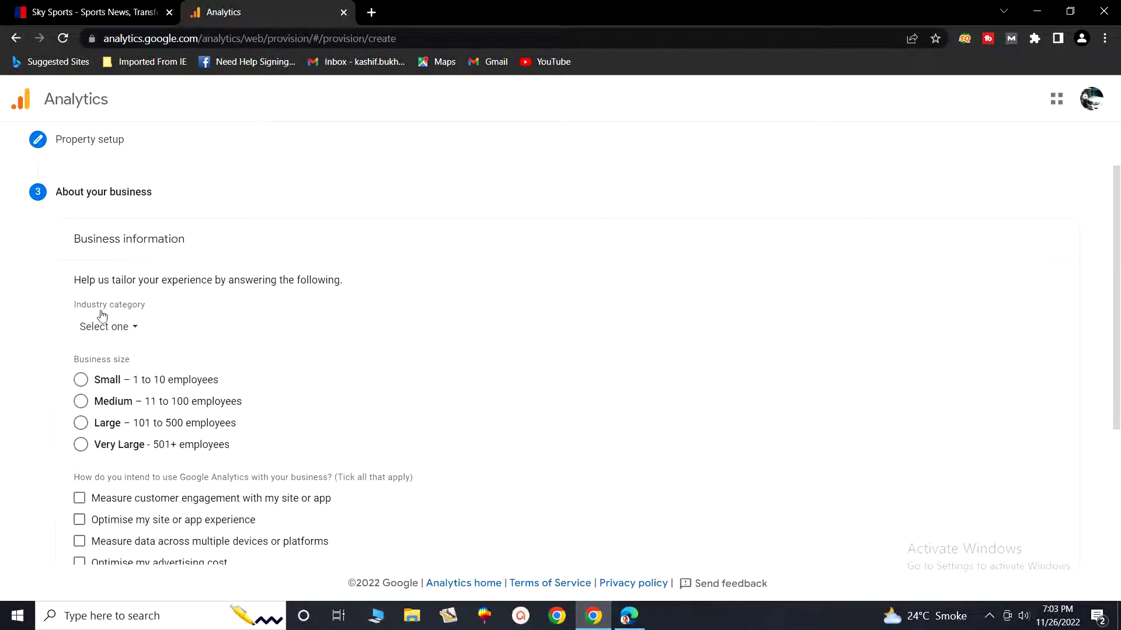
{"action": "left_click", "coordinate": [135, 329]}
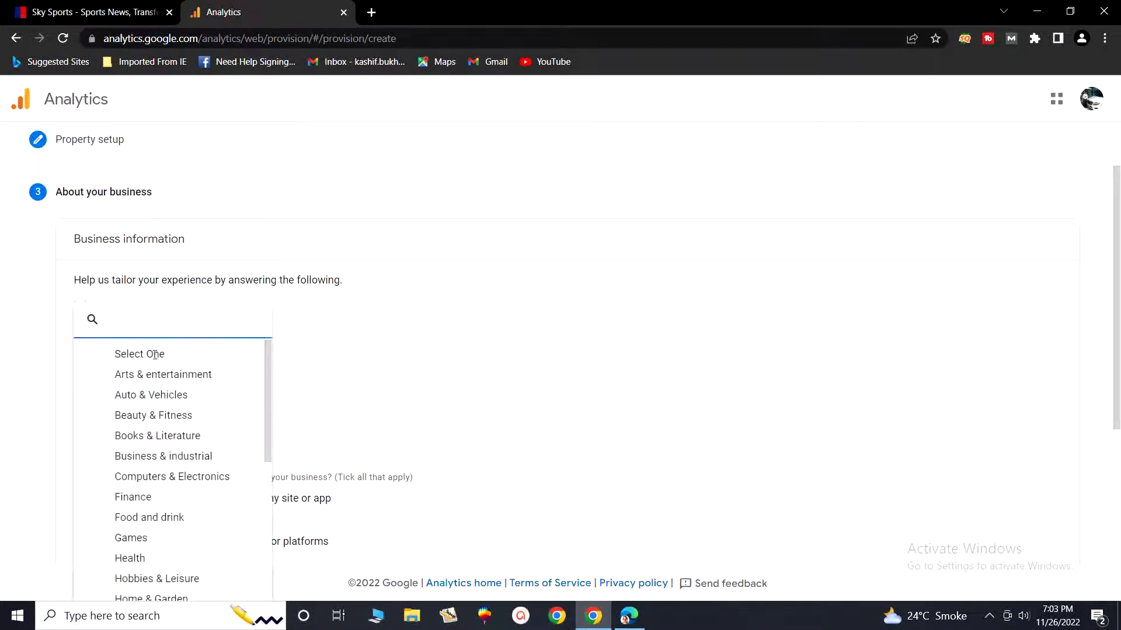
{"action": "scroll", "coordinate": [218, 398], "scroll_direction": "down", "scroll_amount": 1}
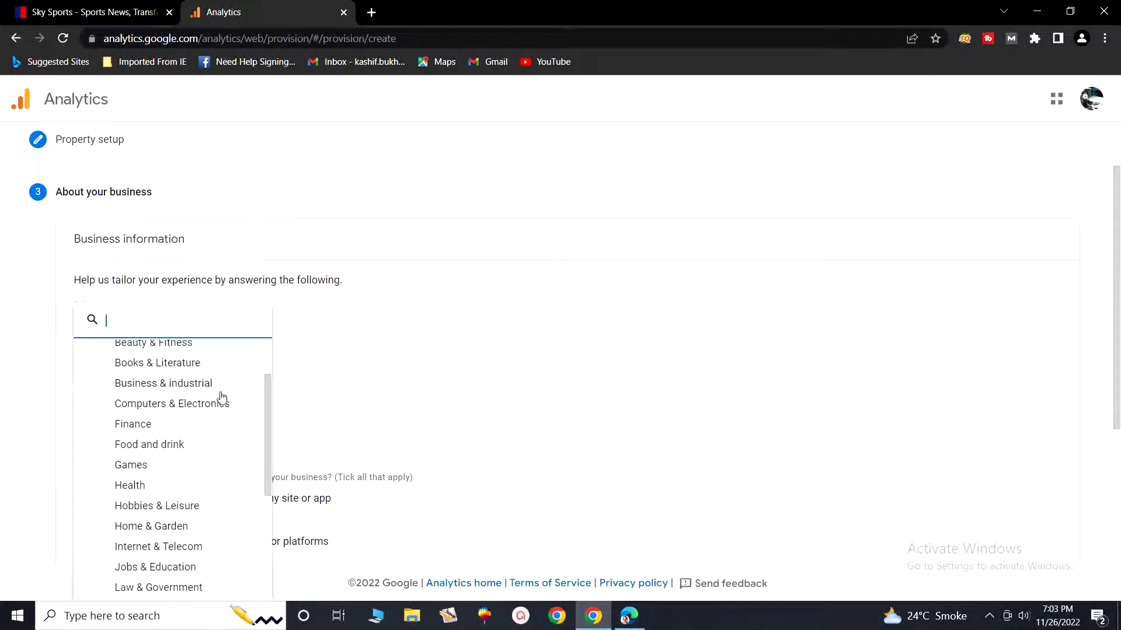
{"action": "scroll", "coordinate": [224, 398], "scroll_direction": "up", "scroll_amount": 1}
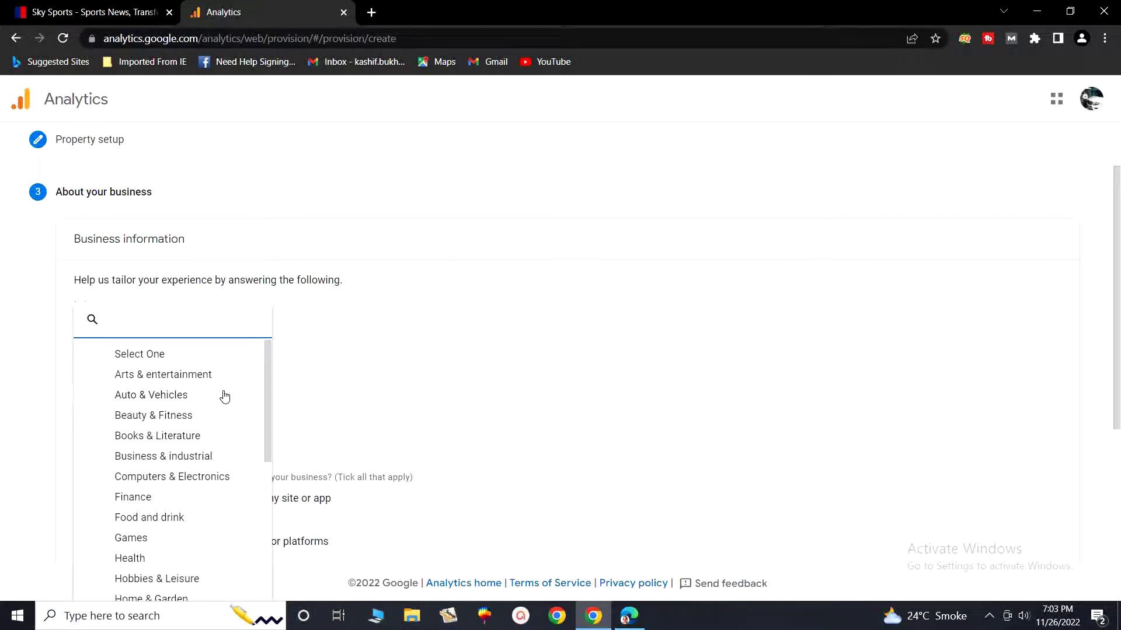
{"action": "scroll", "coordinate": [224, 396], "scroll_direction": "down", "scroll_amount": 3}
{"action": "scroll", "coordinate": [224, 396], "scroll_direction": "down", "scroll_amount": 1}
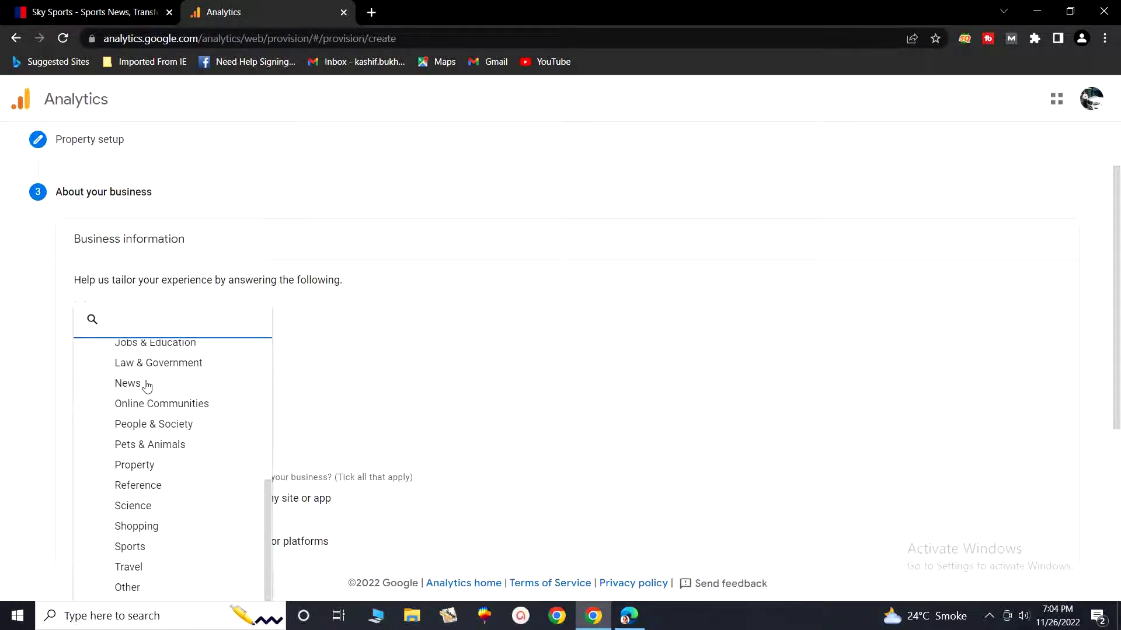
{"action": "left_click", "coordinate": [141, 553]}
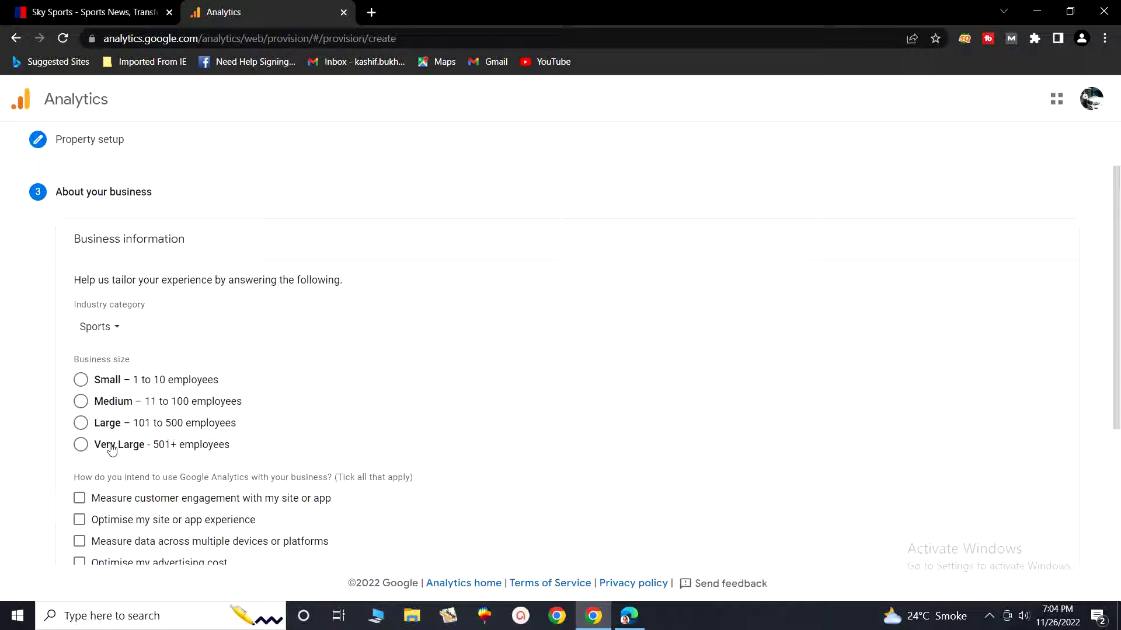
Set the business size to Small – 1 to 10 employees
{"action": "left_click", "coordinate": [81, 381]}
{"action": "scroll", "coordinate": [150, 438], "scroll_direction": "down", "scroll_amount": 3}
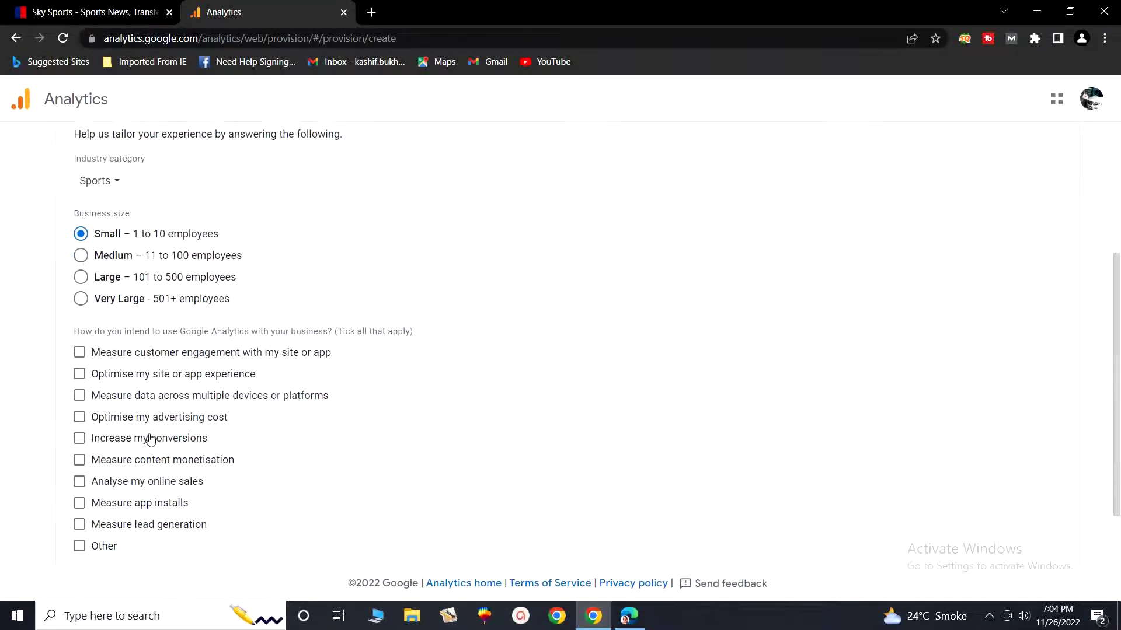
{"action": "scroll", "coordinate": [150, 439], "scroll_direction": "down", "scroll_amount": 2}
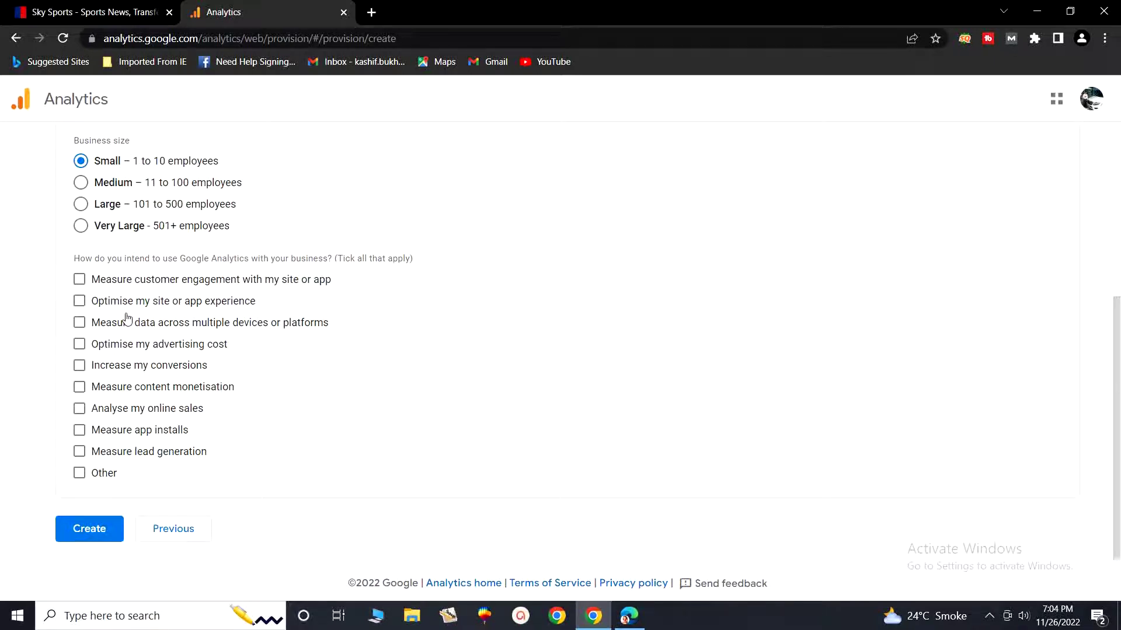
Select increasing conversions, measuring content monetisation and analysing online sales as the intended uses, and create the account
{"action": "left_click", "coordinate": [81, 368]}
{"action": "left_click", "coordinate": [79, 392]}
{"action": "left_click", "coordinate": [89, 531]}
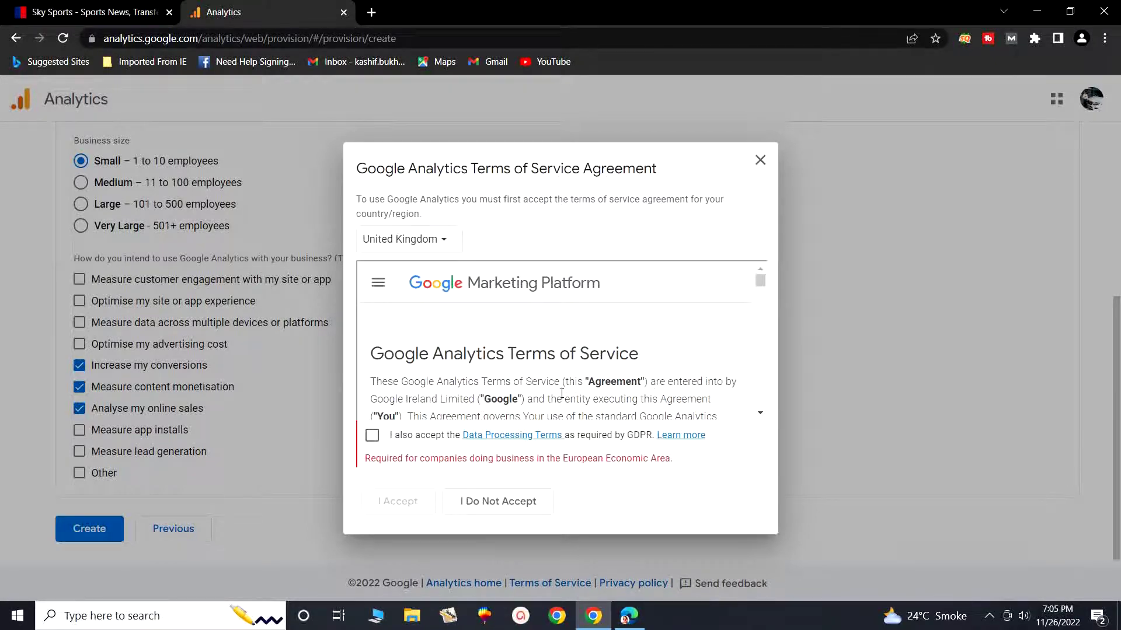
Go through the United Kingdom Terms of Service to the end, accept the GDPR Data Processing Terms and accept the agreement
{"action": "scroll", "coordinate": [561, 394], "scroll_direction": "down", "scroll_amount": 15}
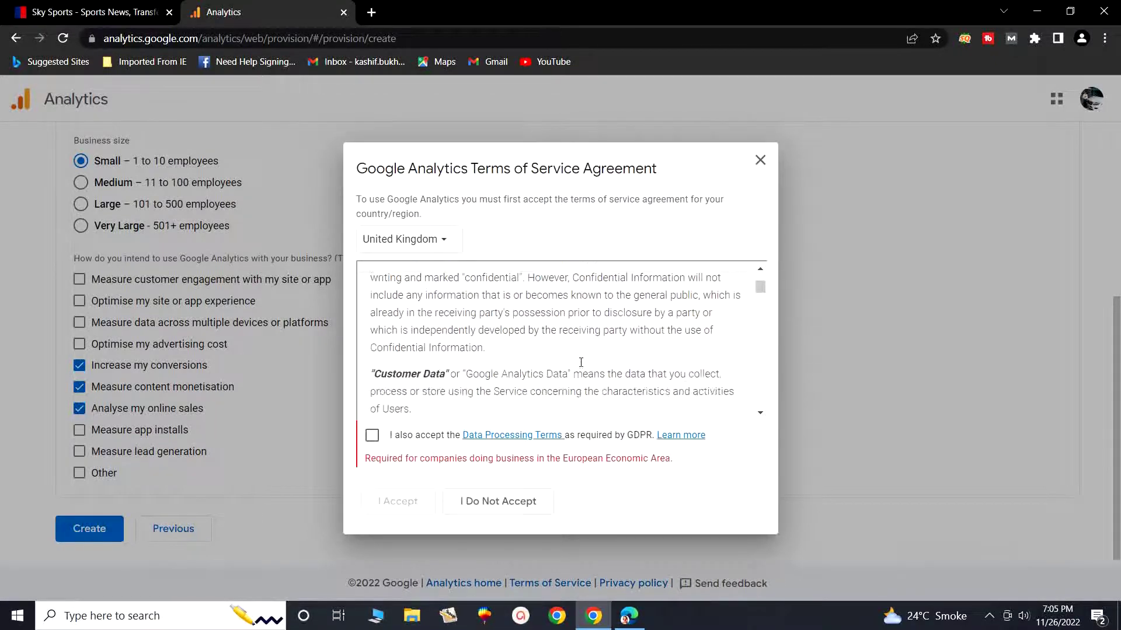
{"action": "scroll", "coordinate": [581, 363], "scroll_direction": "down", "scroll_amount": 20}
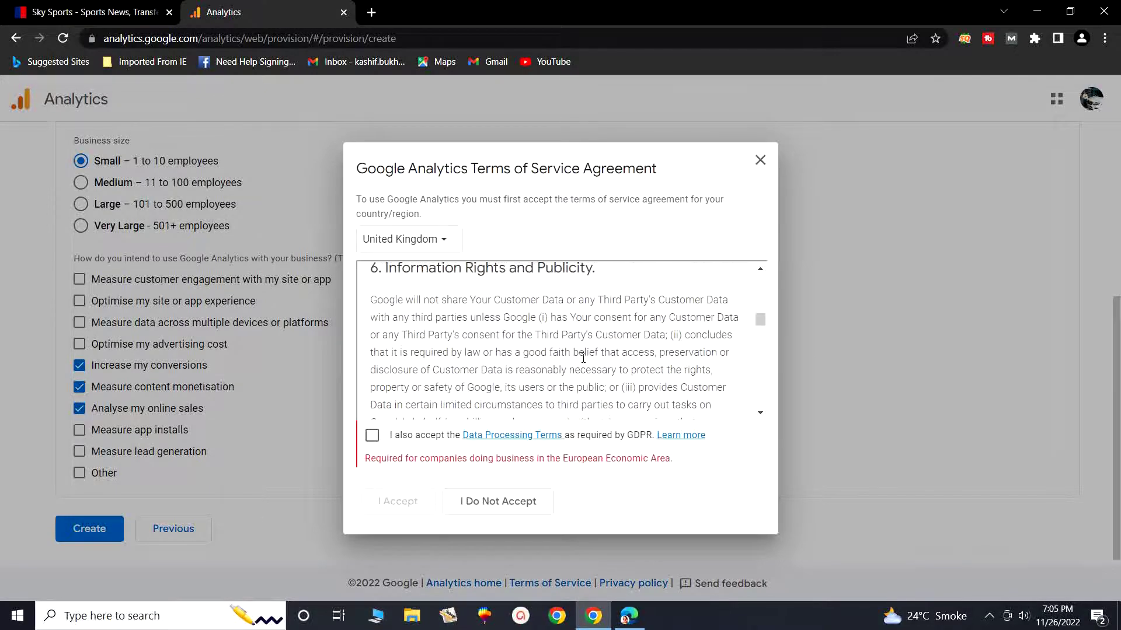
{"action": "scroll", "coordinate": [583, 359], "scroll_direction": "down", "scroll_amount": 15}
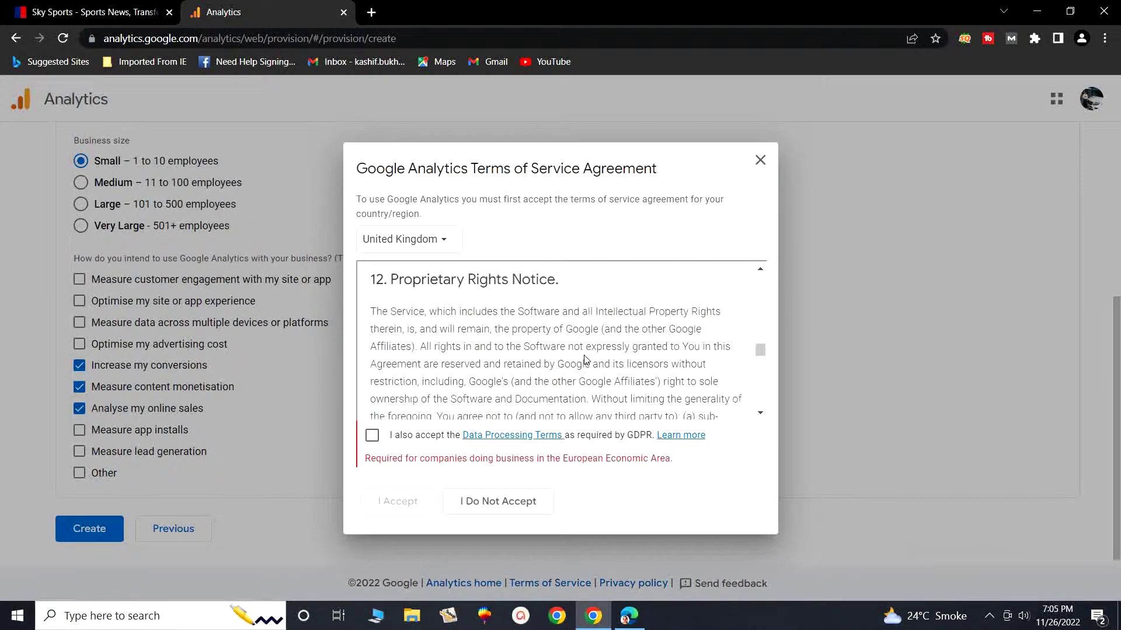
{"action": "scroll", "coordinate": [585, 359], "scroll_direction": "down", "scroll_amount": 15}
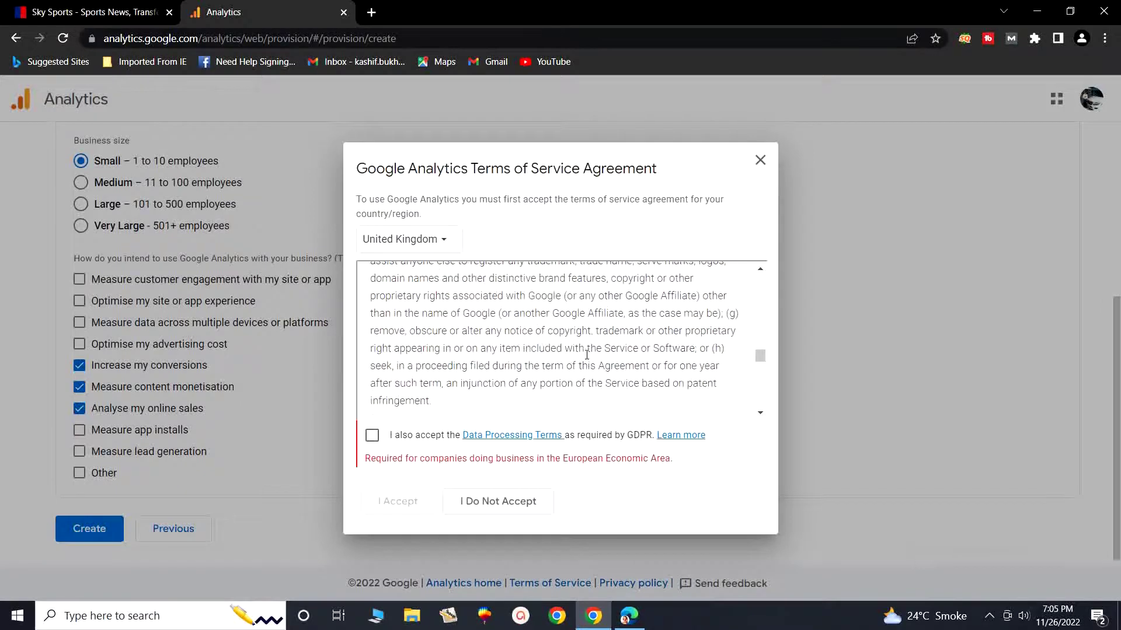
{"action": "scroll", "coordinate": [586, 356], "scroll_direction": "down", "scroll_amount": 20}
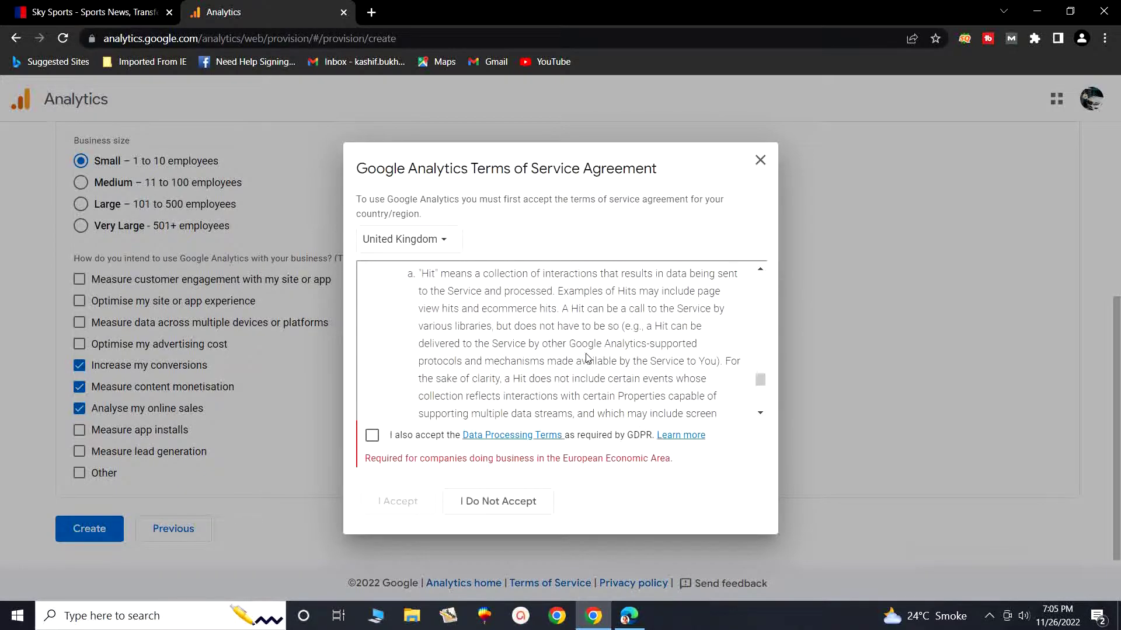
{"action": "scroll", "coordinate": [587, 357], "scroll_direction": "down", "scroll_amount": 10}
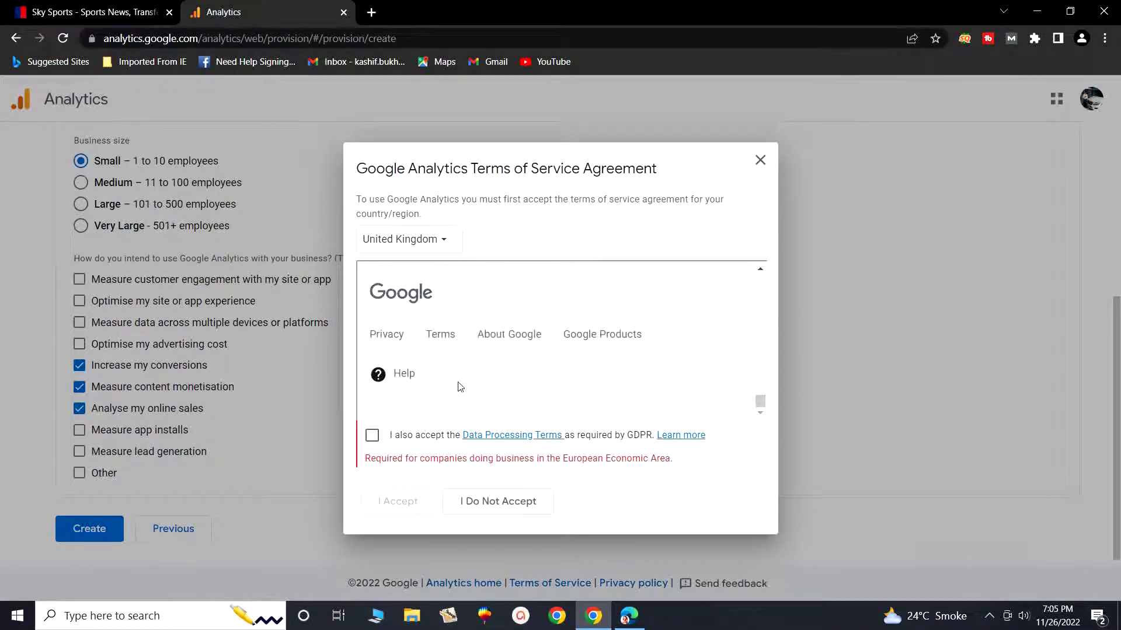
{"action": "left_click", "coordinate": [375, 434]}
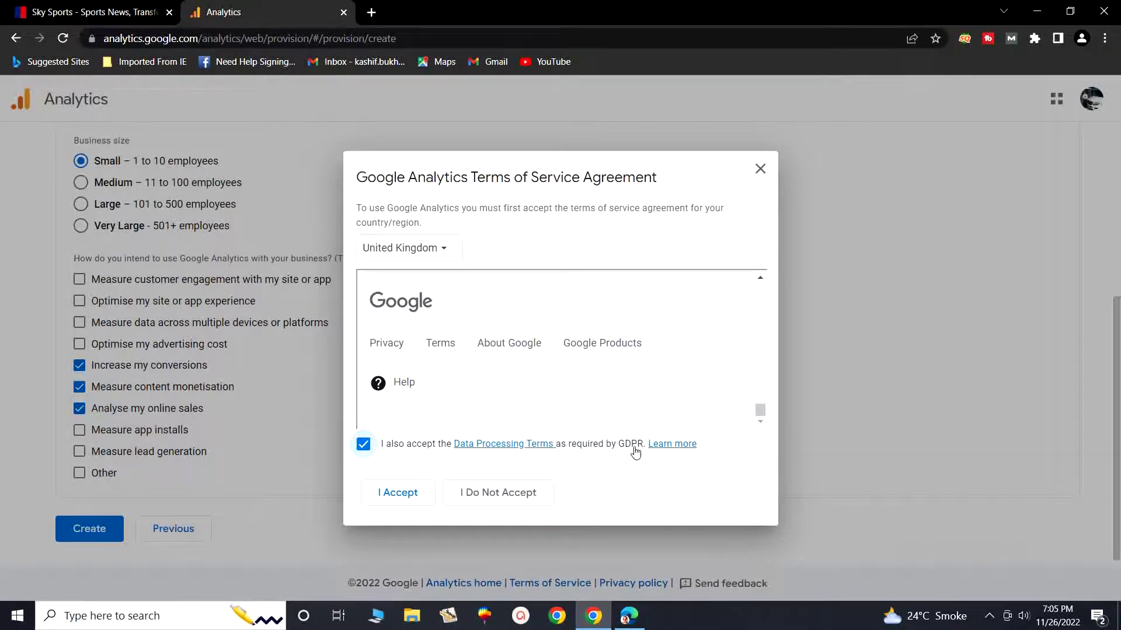
{"action": "left_click", "coordinate": [390, 494]}
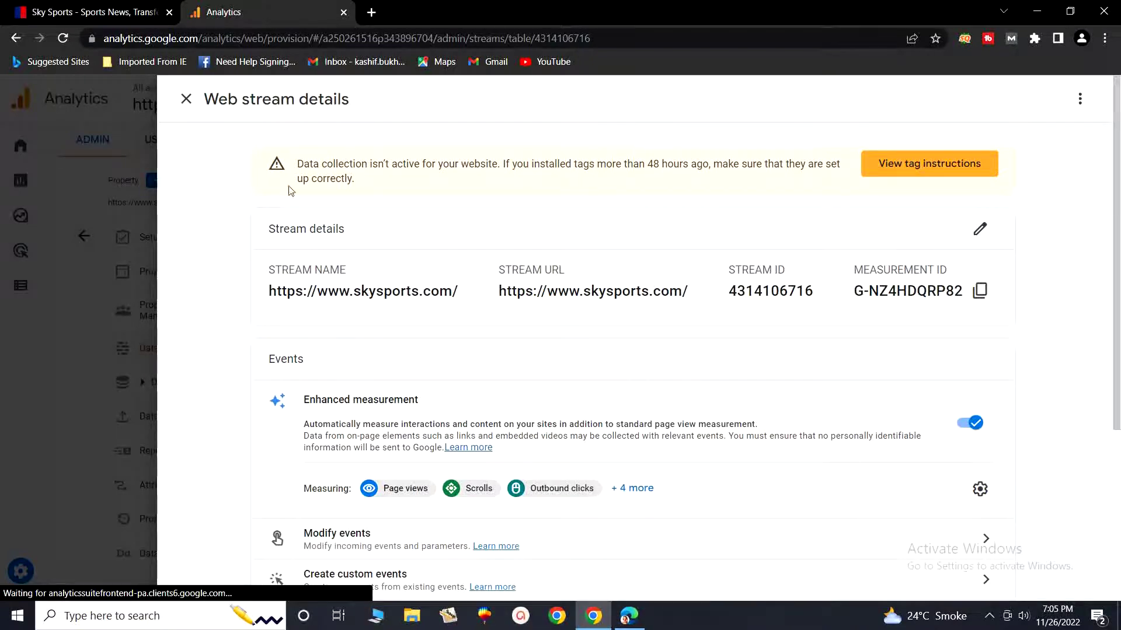
Close the web stream details, opt out of all email communications and dismiss the Google Analytics 4 tour
{"action": "left_click", "coordinate": [32, 339]}
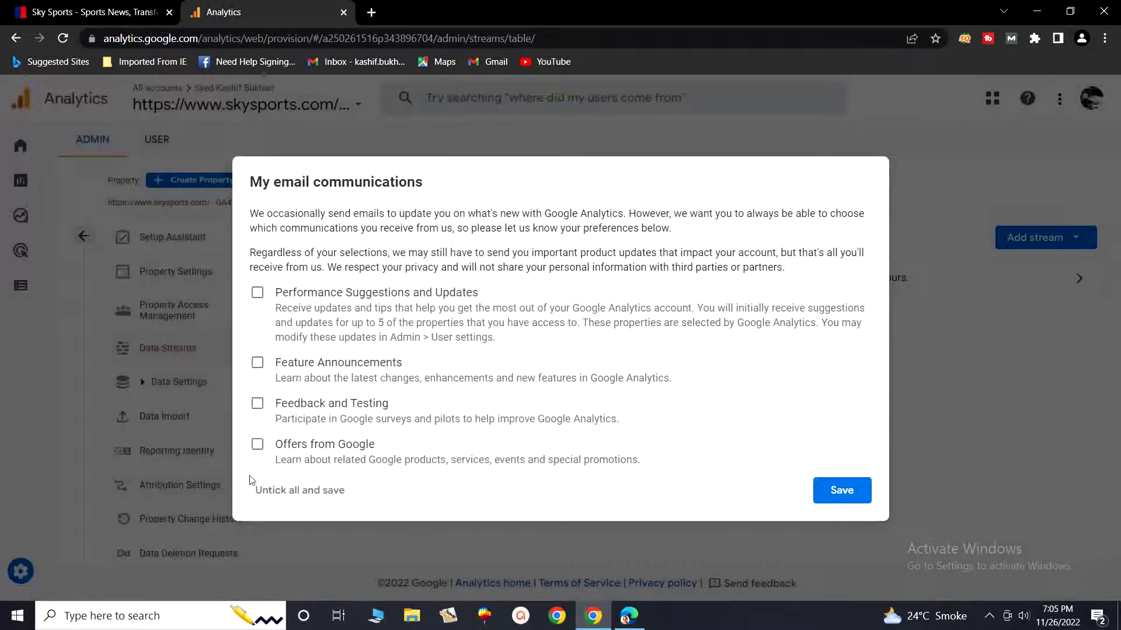
{"action": "left_click", "coordinate": [260, 493]}
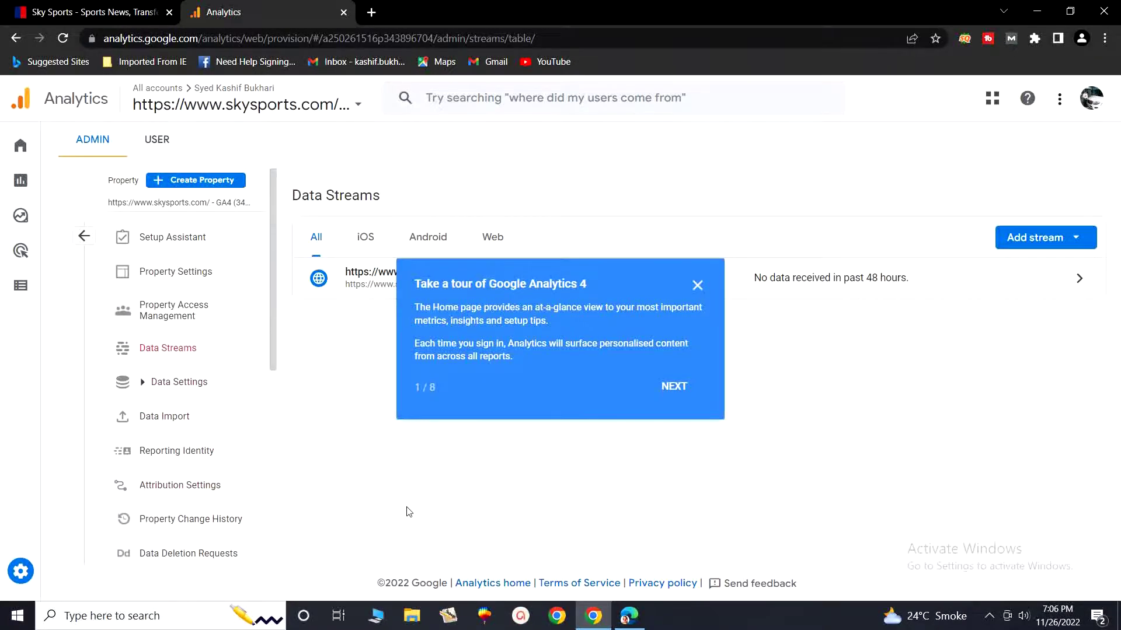
{"action": "left_click", "coordinate": [698, 285]}
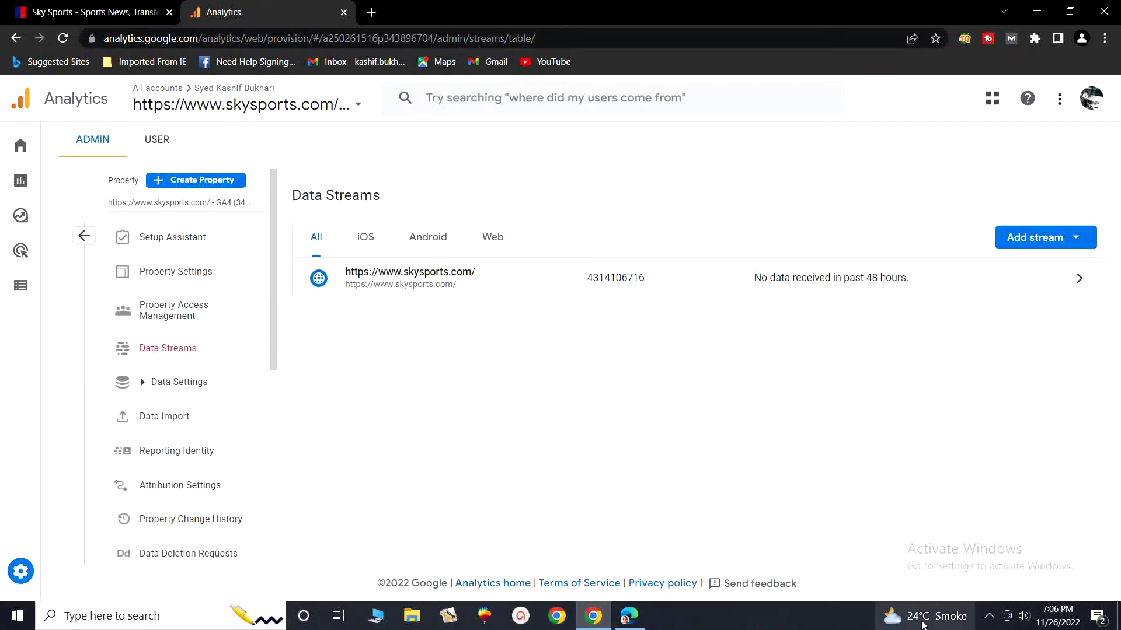
{"action": "left_click", "coordinate": [989, 616]}
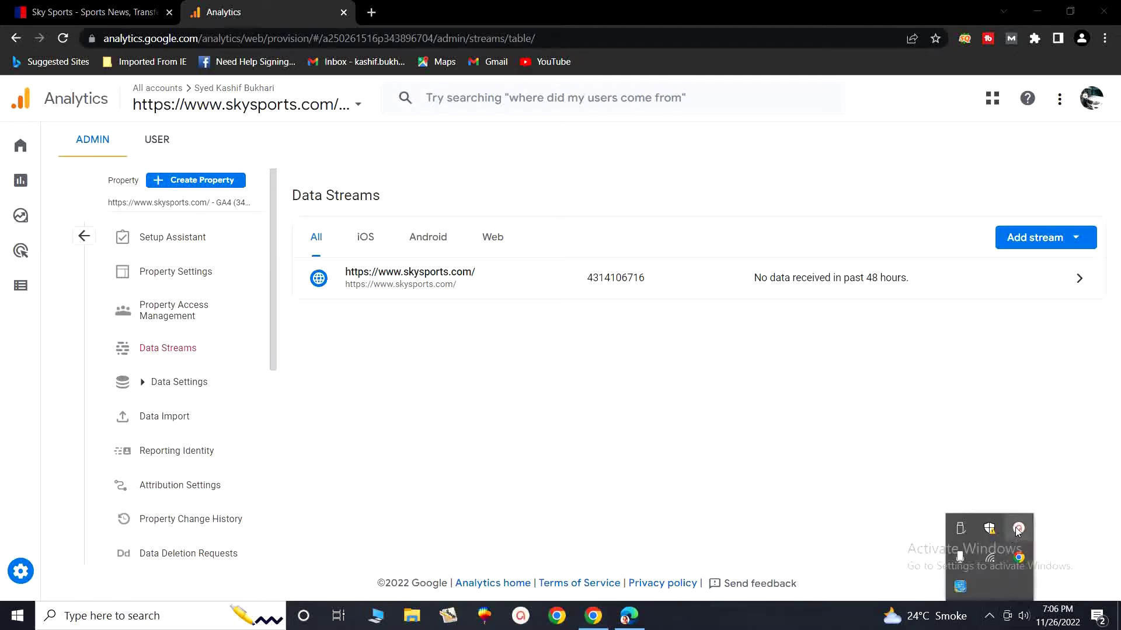